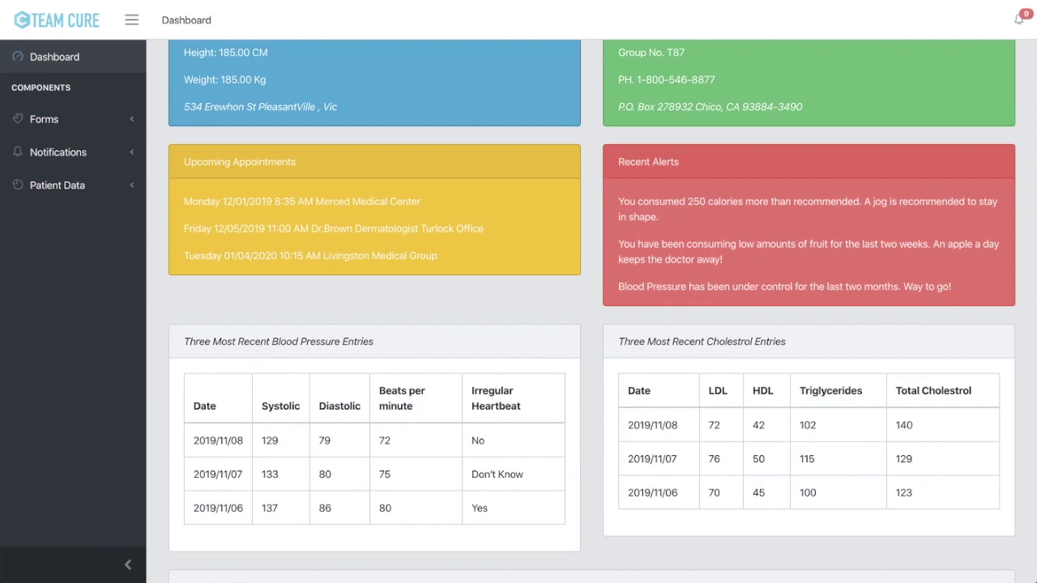
Examine the dashboard's personal and insurance cards, appointments, alerts, recent blood pressure and cholesterol entries, and weekly walking chart.
{"action": "scroll", "coordinate": [591, 308], "scroll_direction": "up", "scroll_amount": 2}
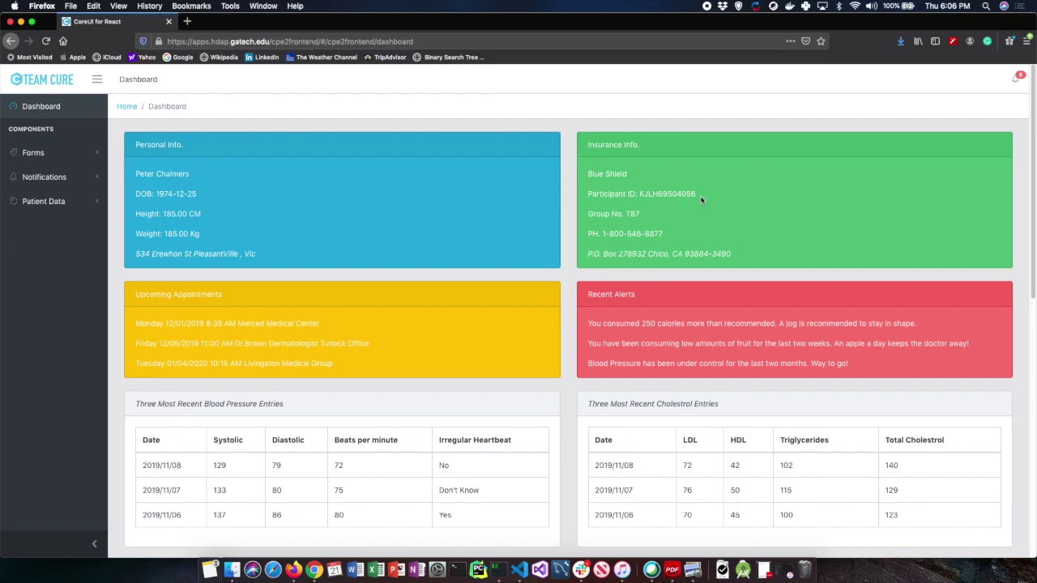
{"action": "scroll", "coordinate": [572, 355], "scroll_direction": "down", "scroll_amount": 8}
{"action": "scroll", "coordinate": [571, 356], "scroll_direction": "down", "scroll_amount": 4}
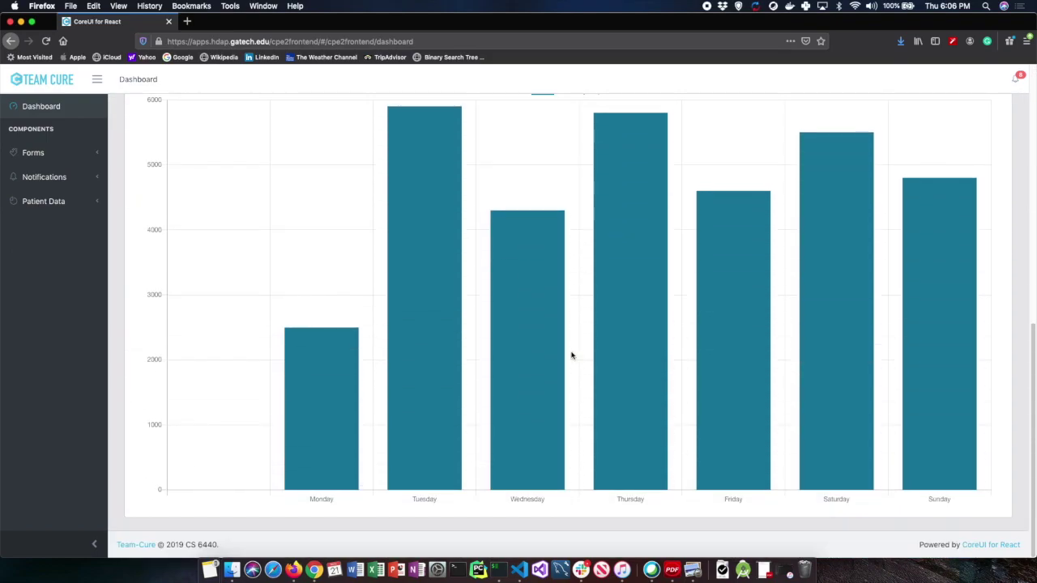
{"action": "scroll", "coordinate": [571, 356], "scroll_direction": "up", "scroll_amount": 12}
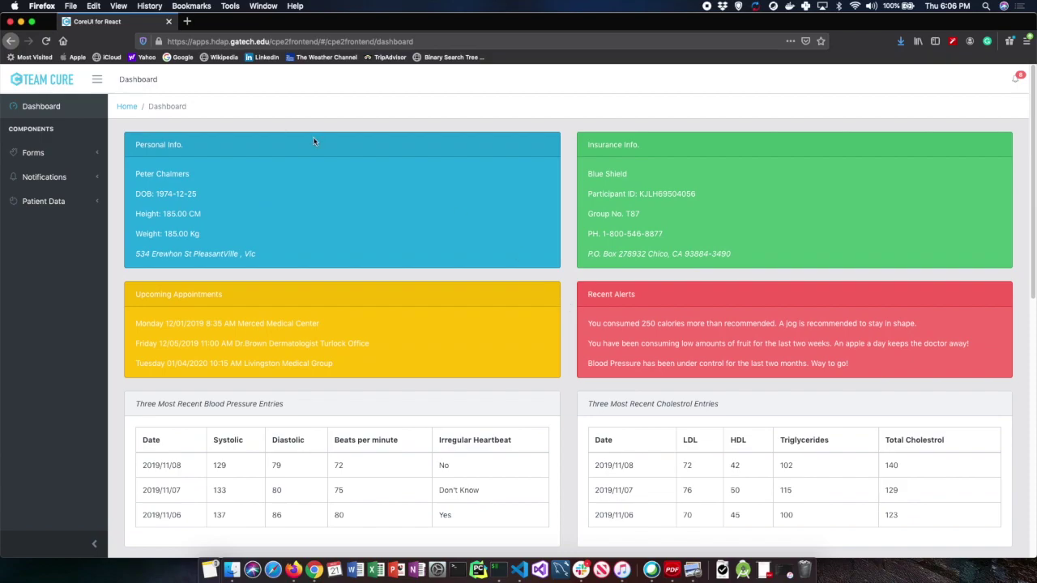
{"action": "left_click_drag", "start_coordinate": [122, 162], "coordinate": [155, 225]}
{"action": "left_click", "coordinate": [153, 223]}
{"action": "scroll", "coordinate": [564, 430], "scroll_direction": "down", "scroll_amount": 2}
{"action": "scroll", "coordinate": [565, 429], "scroll_direction": "down", "scroll_amount": 3}
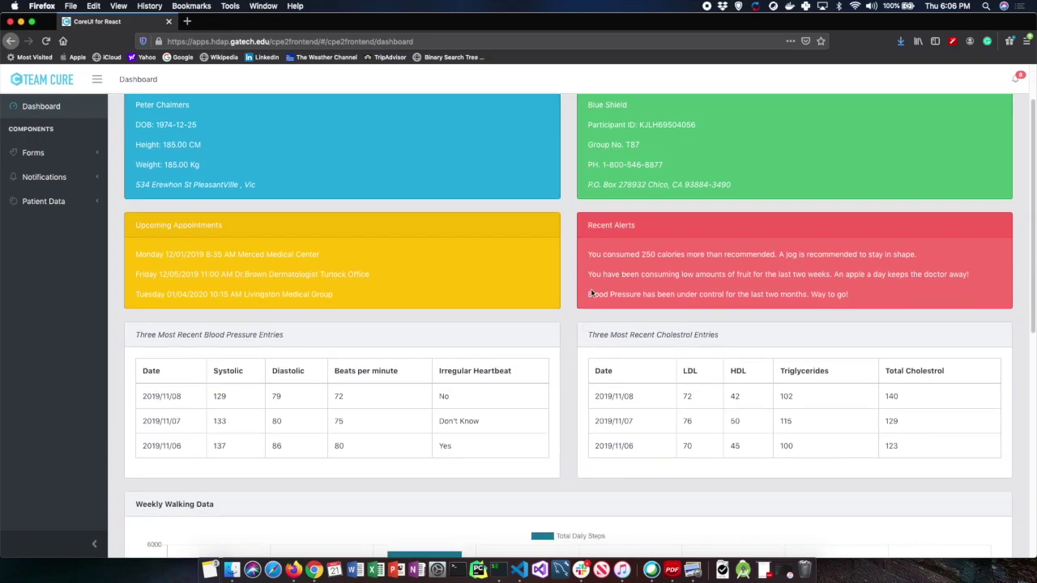
{"action": "scroll", "coordinate": [556, 333], "scroll_direction": "down", "scroll_amount": 6}
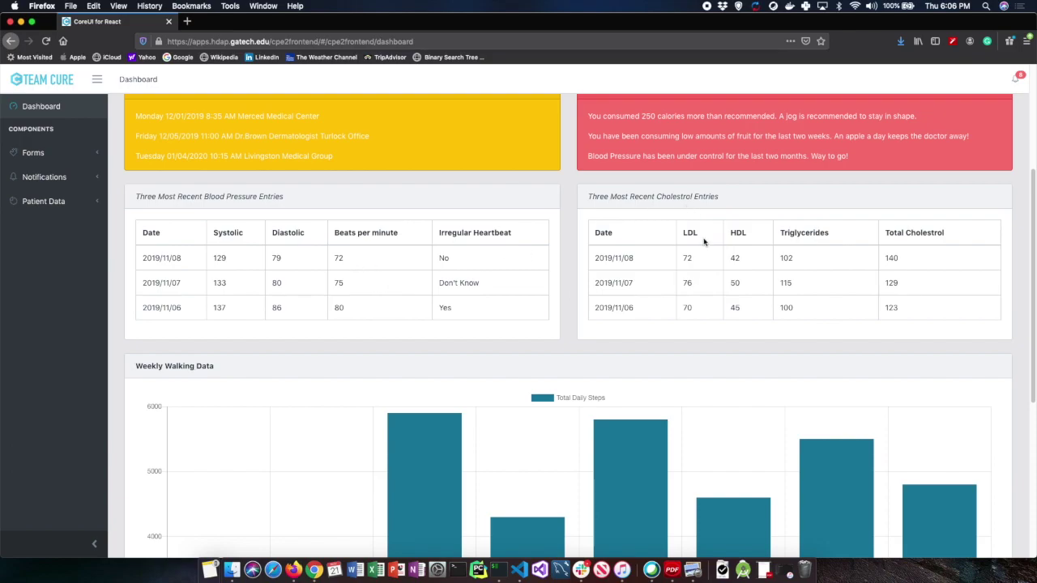
{"action": "scroll", "coordinate": [703, 235], "scroll_direction": "down", "scroll_amount": 10}
{"action": "scroll", "coordinate": [704, 231], "scroll_direction": "up", "scroll_amount": 2}
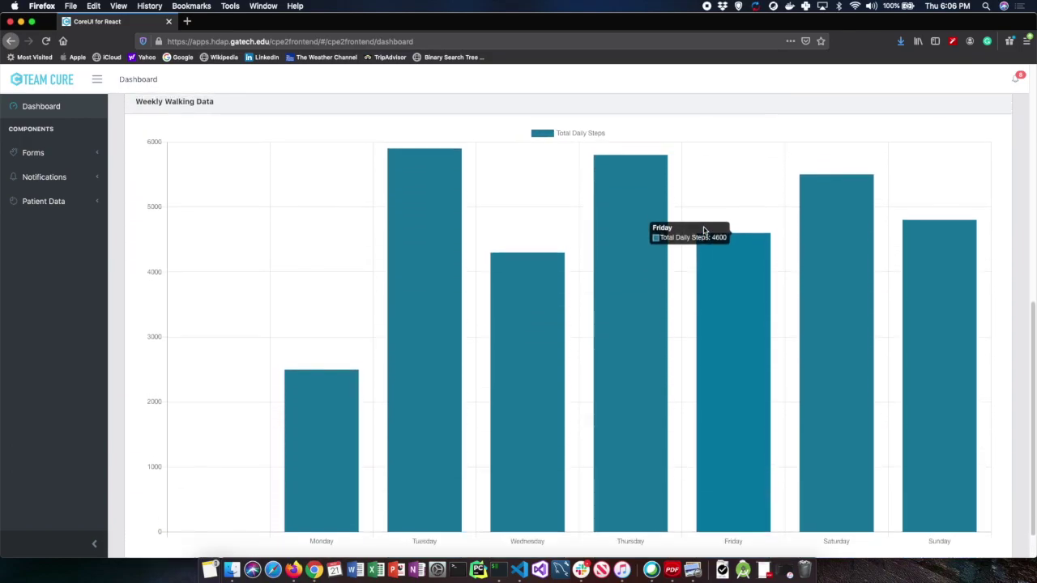
{"action": "scroll", "coordinate": [858, 277], "scroll_direction": "up", "scroll_amount": 3}
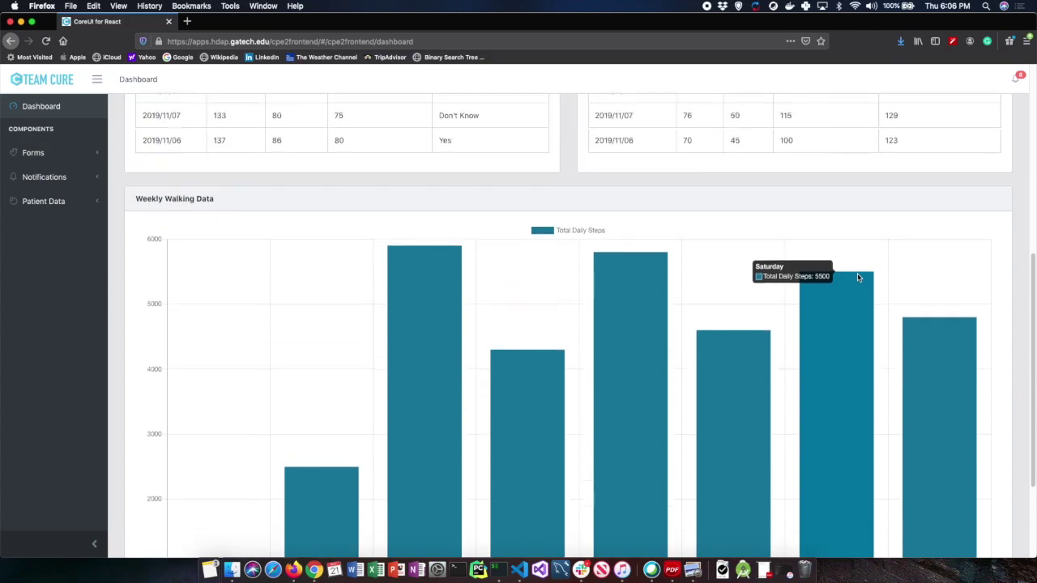
{"action": "scroll", "coordinate": [857, 273], "scroll_direction": "up", "scroll_amount": 12}
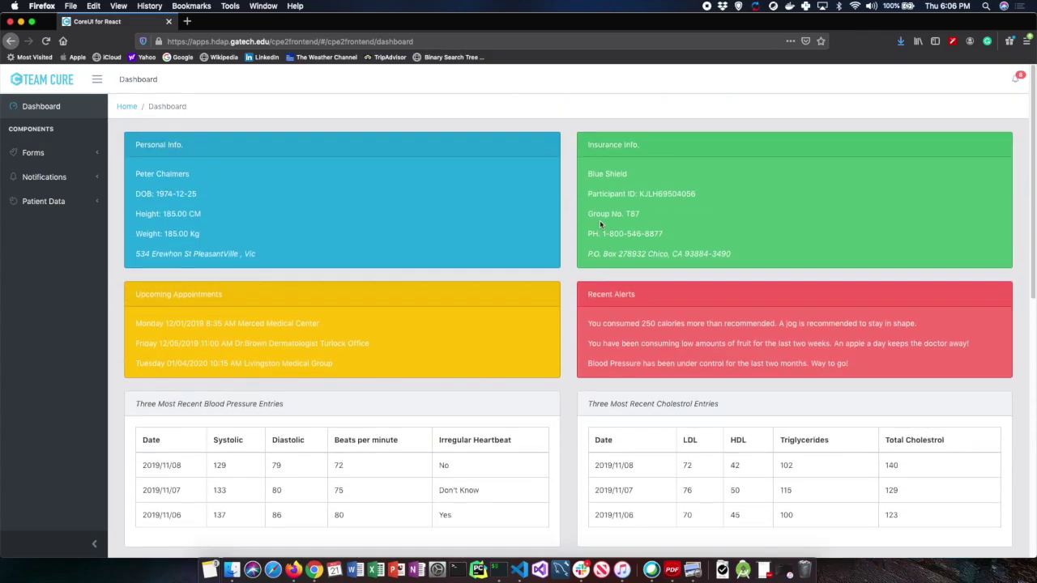
Look through the Appointment, Check-In, Weight and Allergy forms.
{"action": "left_click", "coordinate": [57, 160]}
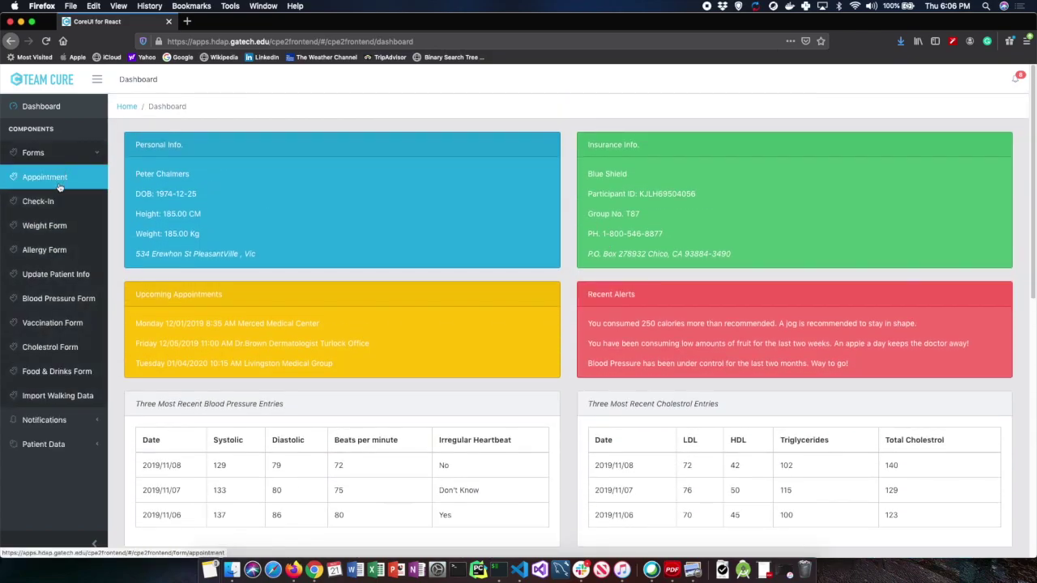
{"action": "left_click", "coordinate": [58, 180]}
{"action": "left_click", "coordinate": [62, 204]}
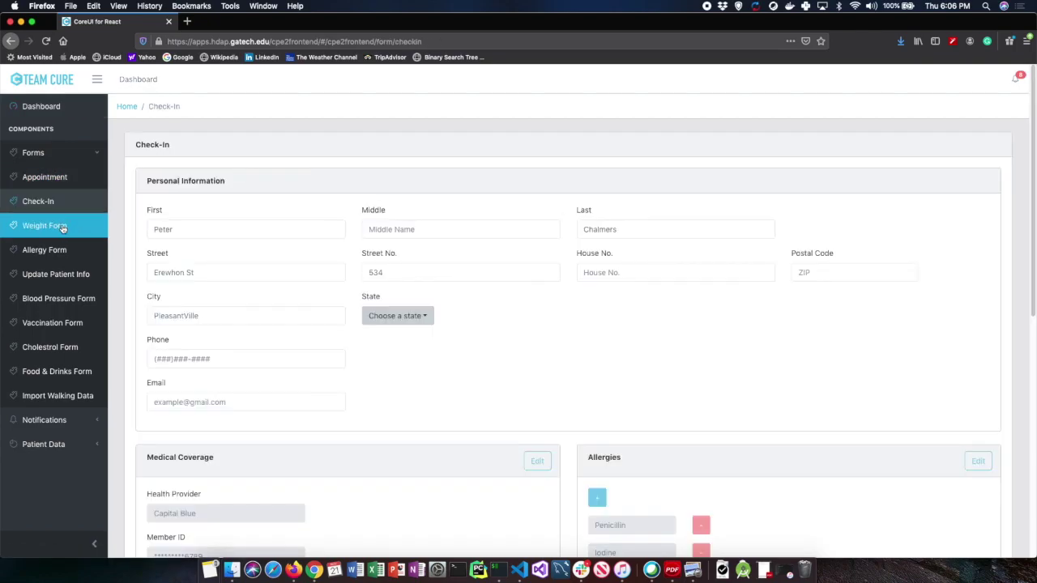
{"action": "left_click", "coordinate": [63, 227]}
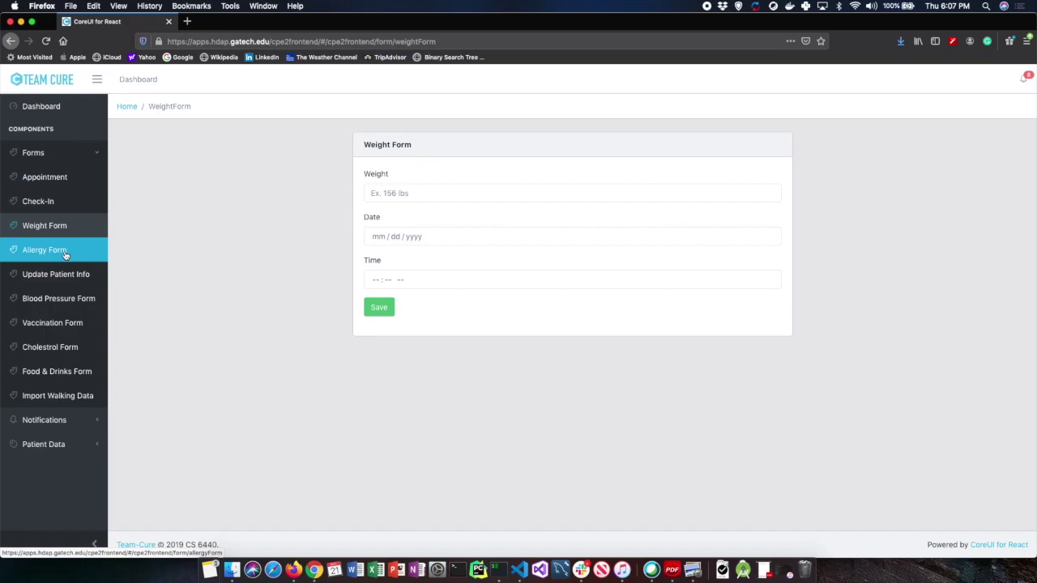
{"action": "left_click", "coordinate": [66, 252]}
Look through the Update Patient Info, Blood Pressure, Vaccination, Cholestrol and Food & Drinks forms.
{"action": "left_click", "coordinate": [73, 277]}
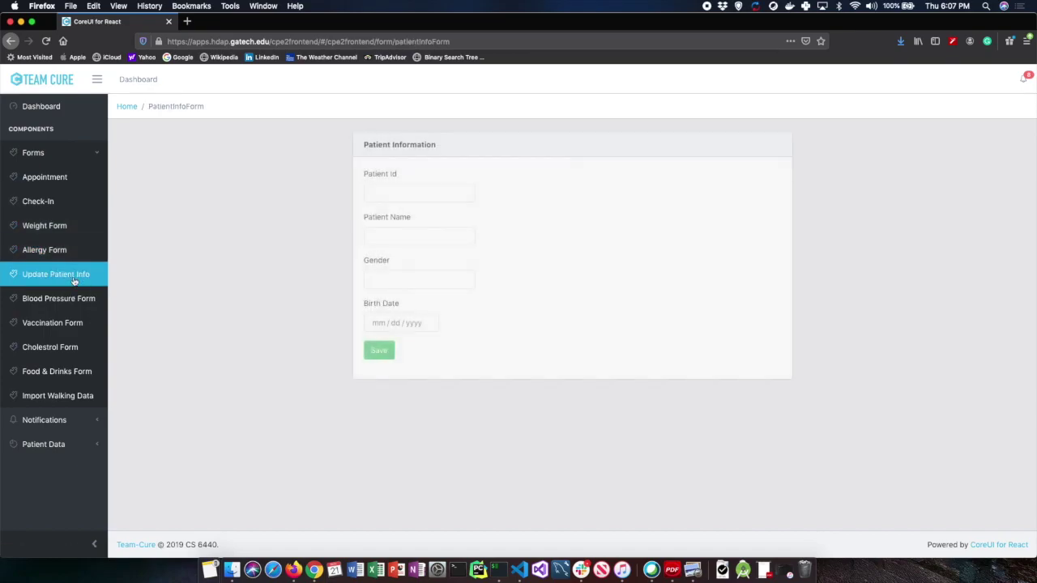
{"action": "left_click", "coordinate": [57, 298]}
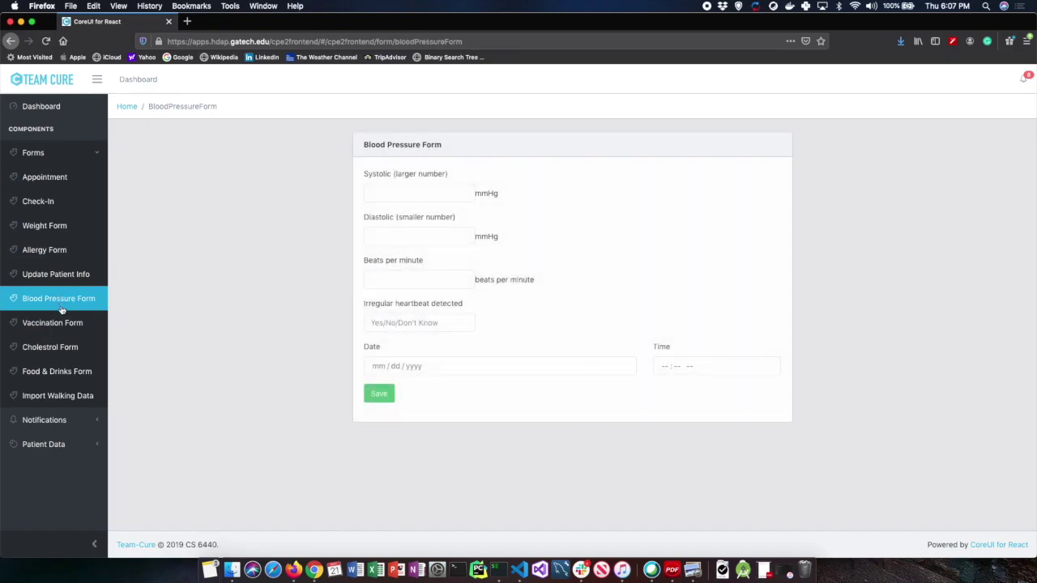
{"action": "left_click", "coordinate": [56, 322]}
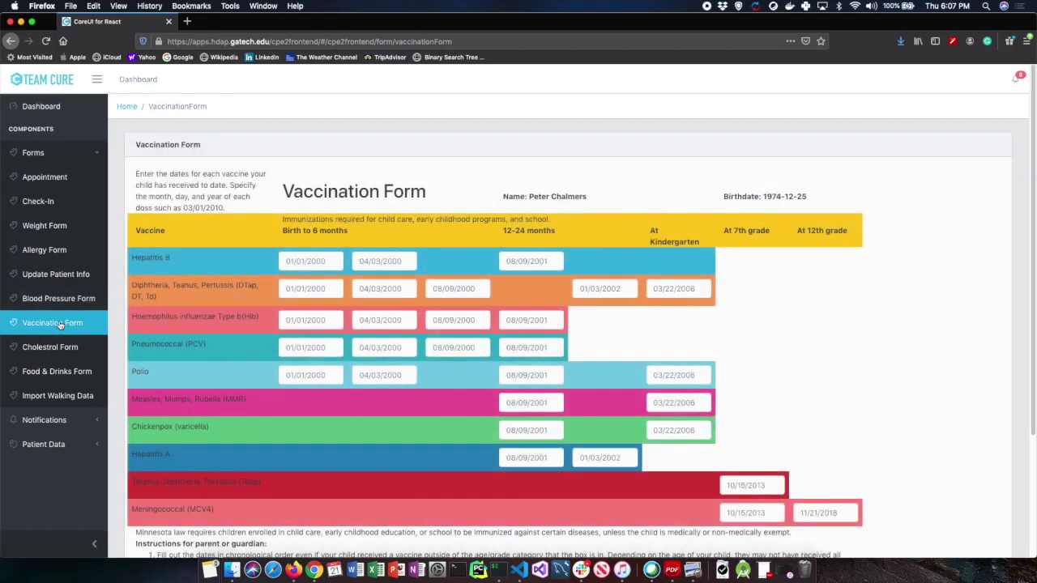
{"action": "left_click", "coordinate": [59, 350]}
{"action": "left_click", "coordinate": [61, 372]}
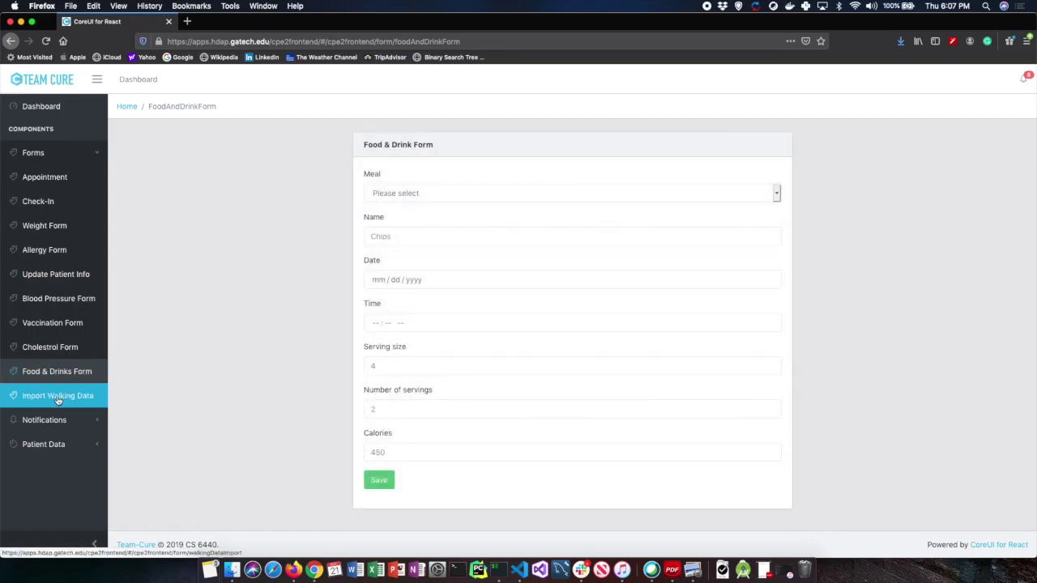
Import the file oneYearWalkingData.json from the WalkingData folder into the Walking Data Importer.
{"action": "left_click", "coordinate": [58, 398]}
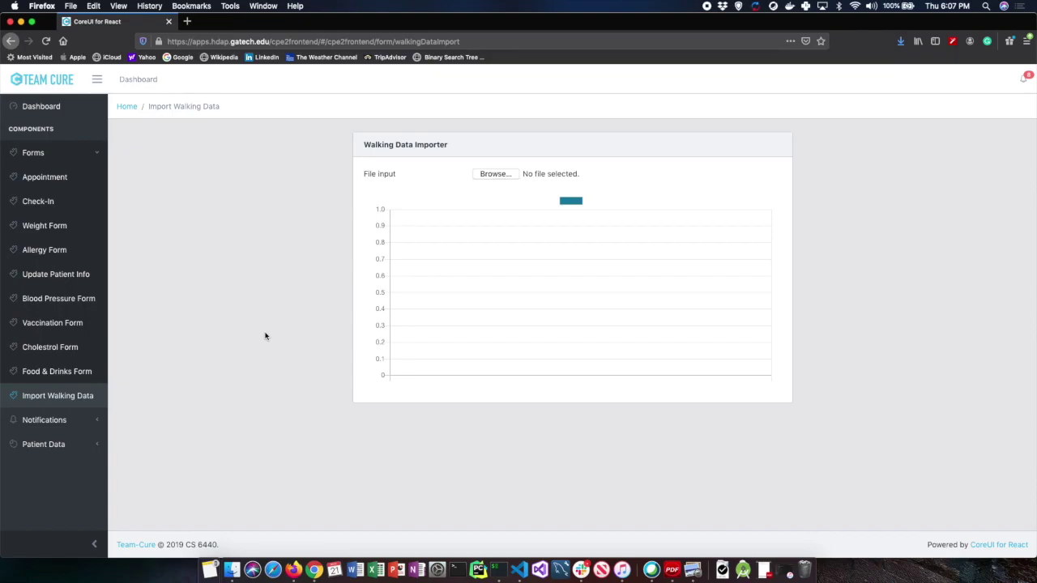
{"action": "left_click", "coordinate": [495, 173]}
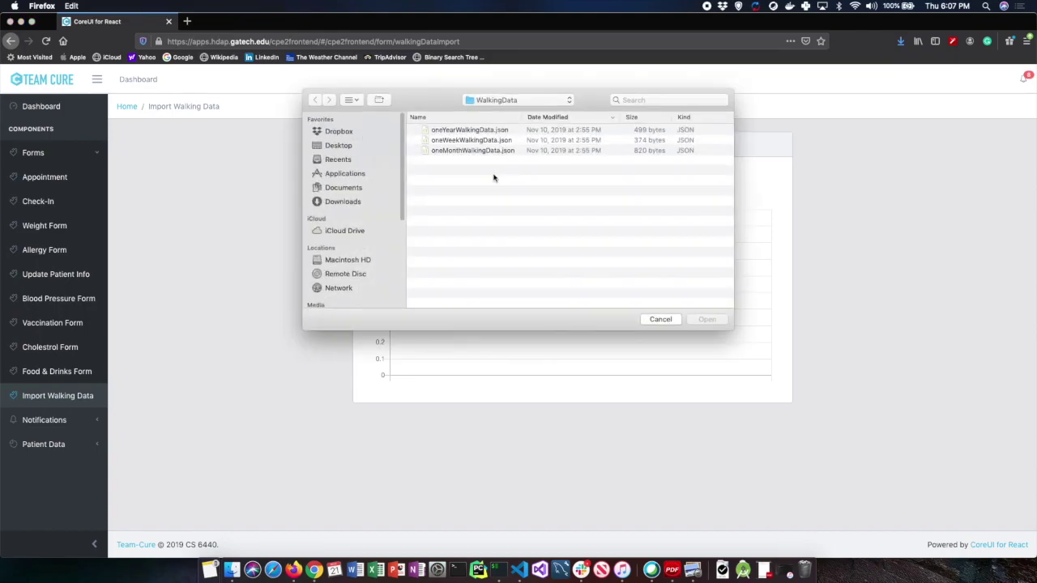
{"action": "left_click", "coordinate": [461, 130]}
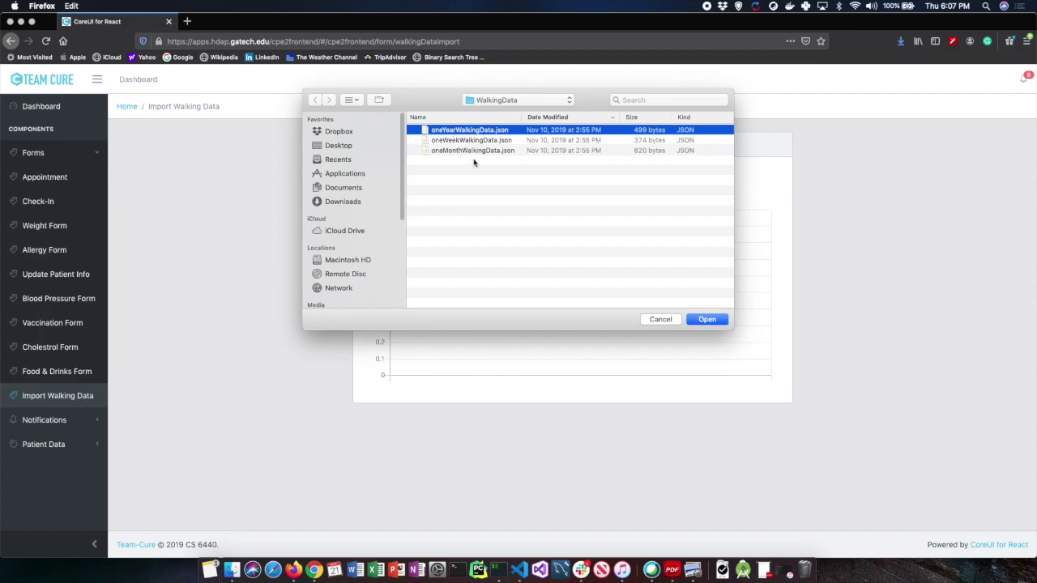
{"action": "left_click", "coordinate": [723, 319]}
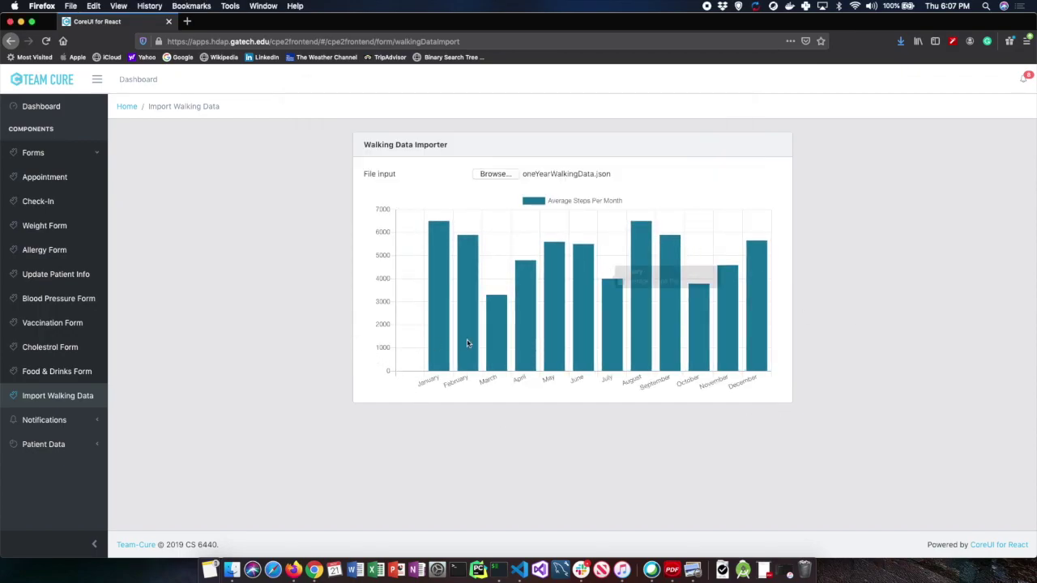
{"action": "mouse_move", "coordinate": [440, 300]}
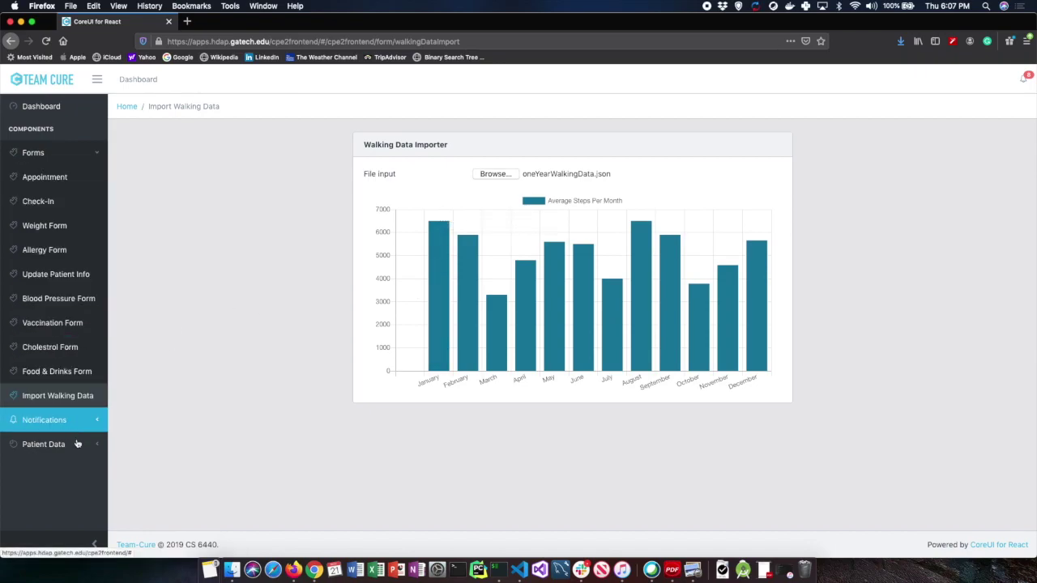
Review the patient data pages for blood pressure, cholesterol, food and drinks, allergies and weight entries.
{"action": "left_click", "coordinate": [48, 152]}
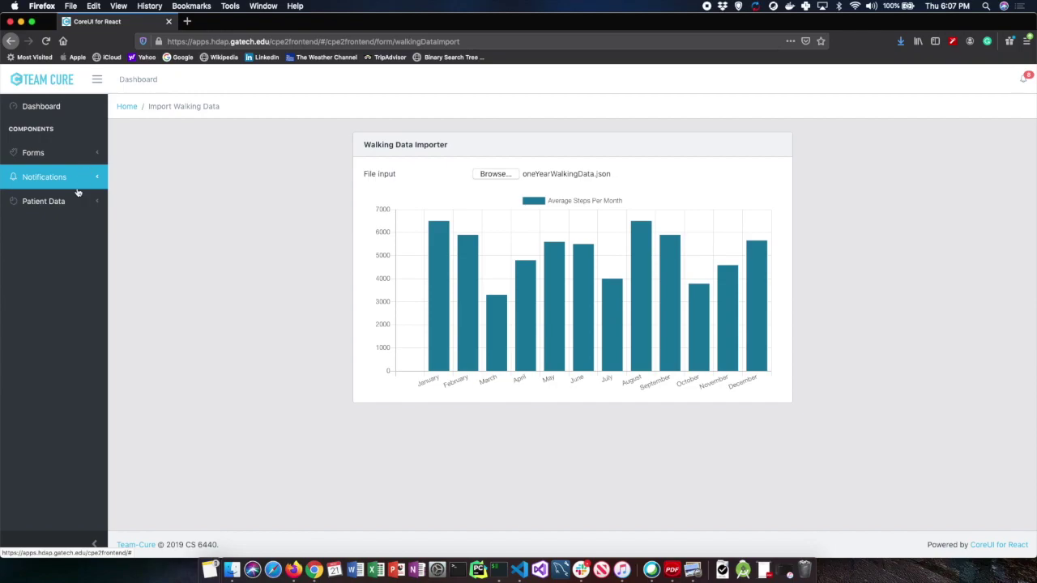
{"action": "left_click", "coordinate": [81, 208]}
{"action": "left_click", "coordinate": [59, 275]}
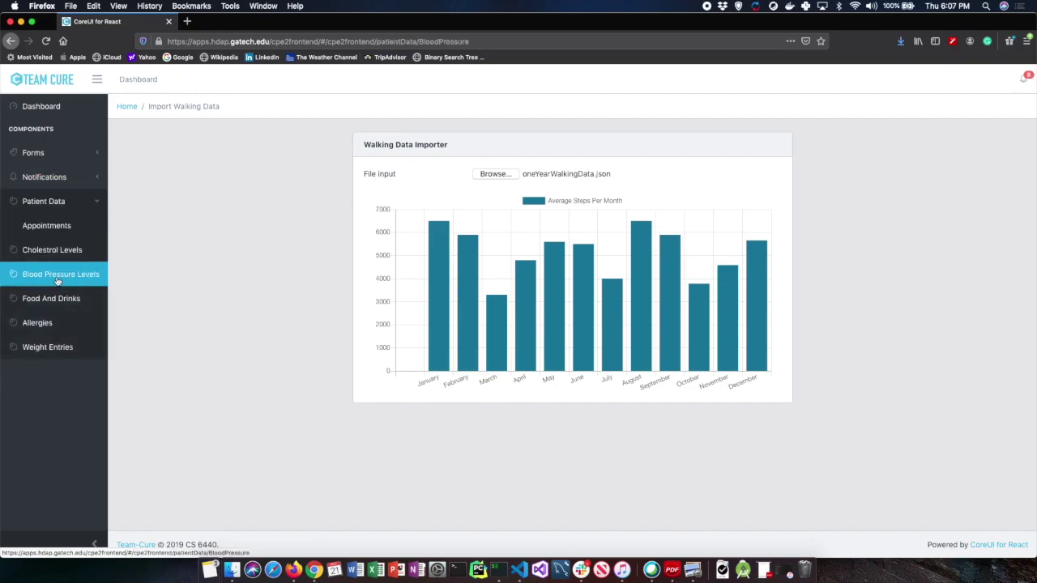
{"action": "left_click", "coordinate": [62, 257]}
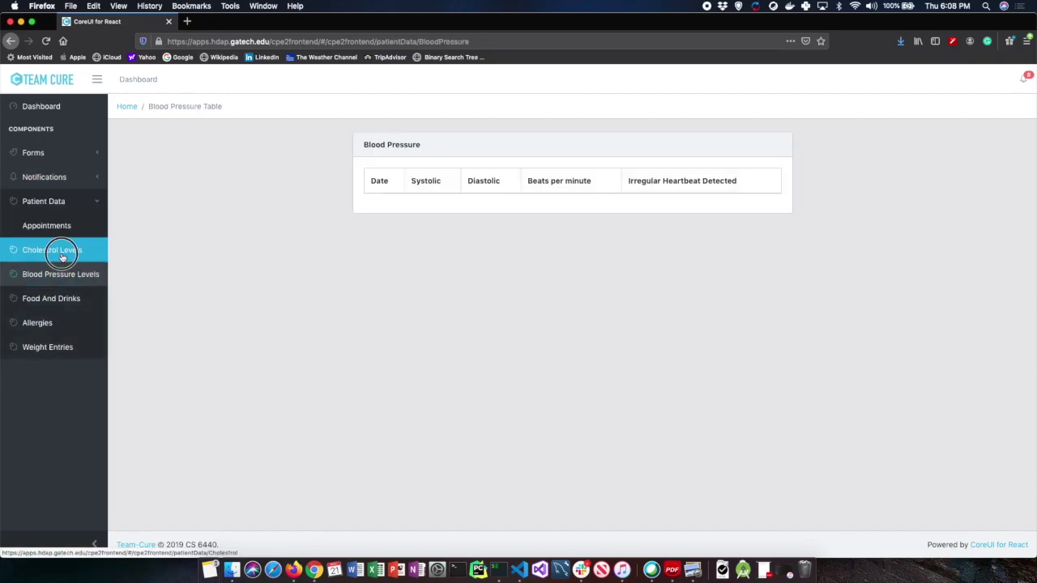
{"action": "left_click", "coordinate": [62, 299]}
{"action": "left_click", "coordinate": [60, 324]}
{"action": "left_click", "coordinate": [62, 345]}
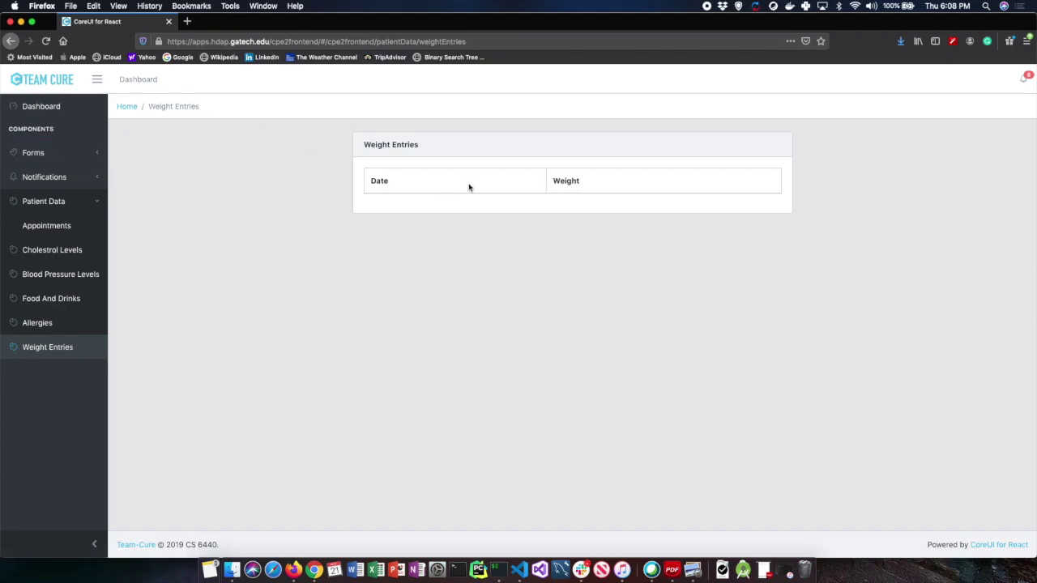
Fill in the Weight Form with 175 lbs, date 11/21/2019 and time 06:08 PM, and save the entry.
{"action": "left_click", "coordinate": [94, 156]}
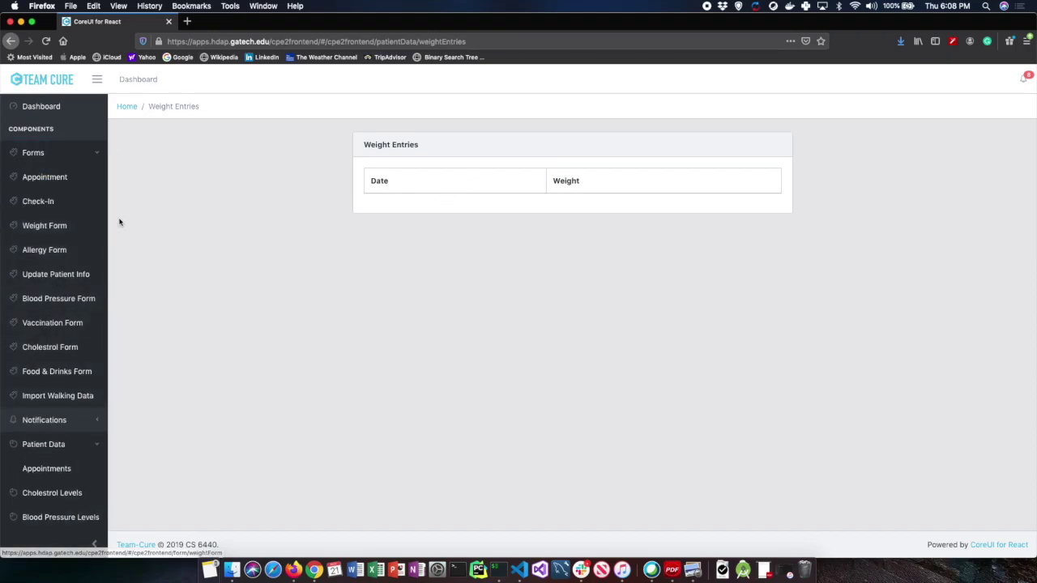
{"action": "left_click", "coordinate": [77, 230]}
{"action": "left_click", "coordinate": [537, 192]}
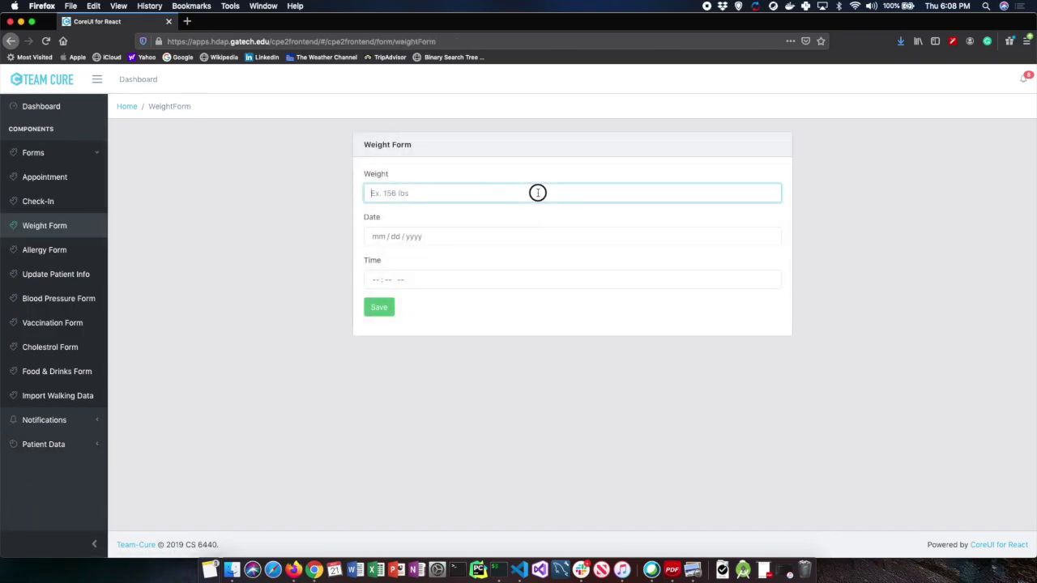
{"action": "left_click", "coordinate": [444, 210]}
{"action": "left_click", "coordinate": [443, 237]}
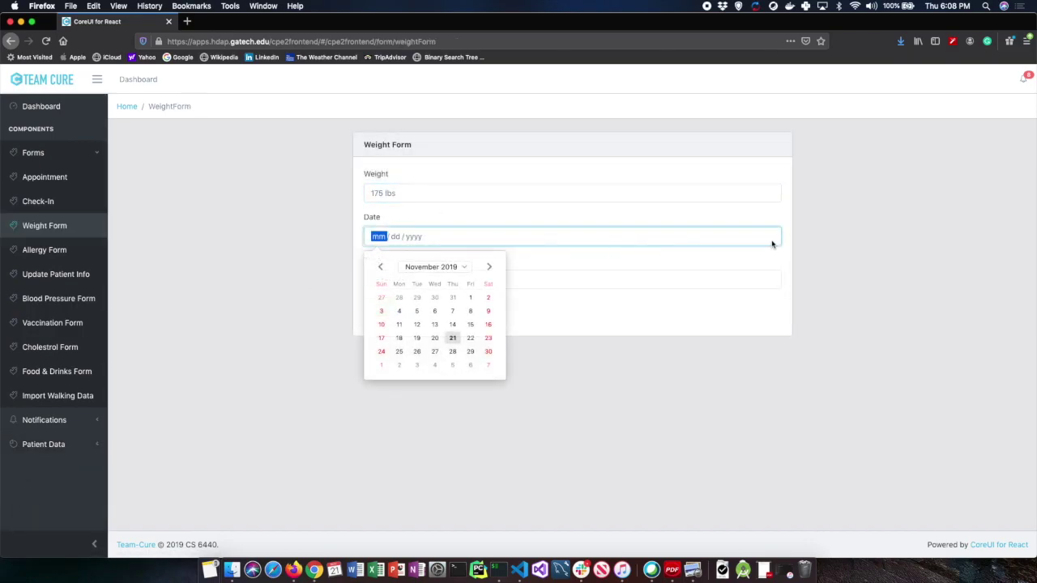
{"action": "left_click", "coordinate": [451, 338]}
{"action": "left_click", "coordinate": [381, 280]}
{"action": "type", "text": "06 : -- --"}
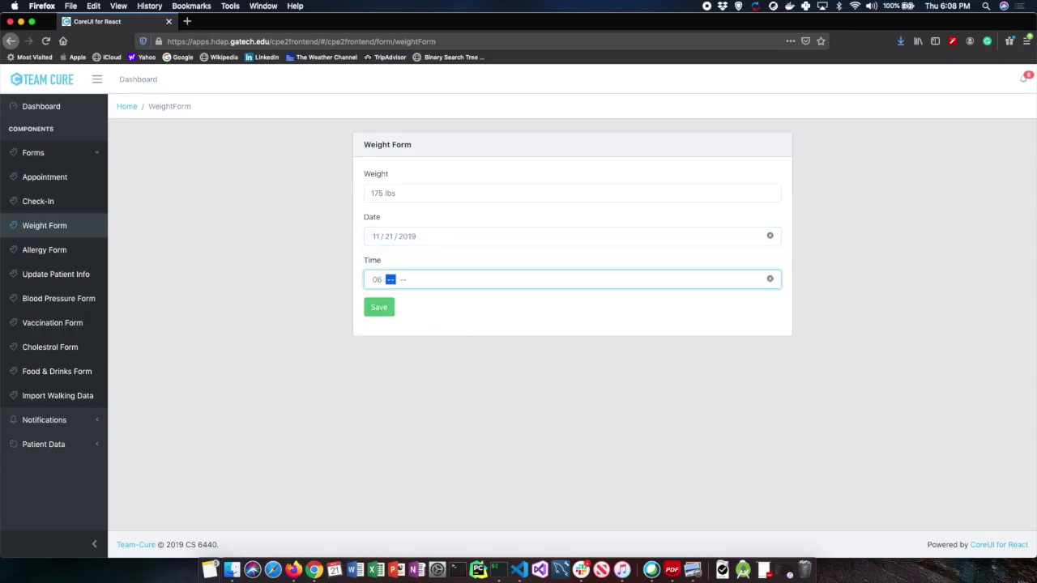
{"action": "type", "text": "08p"}
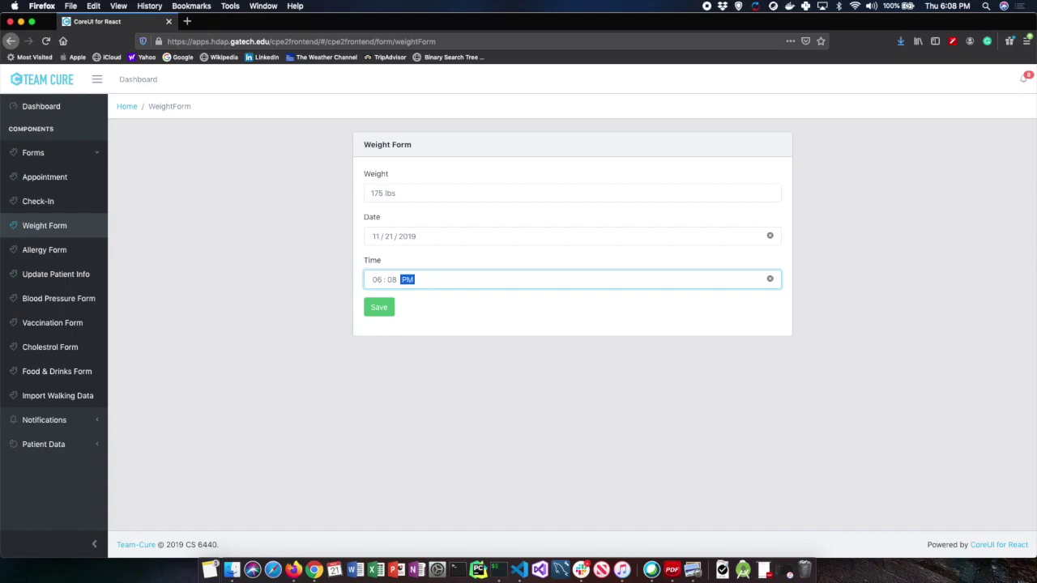
{"action": "left_click", "coordinate": [386, 313]}
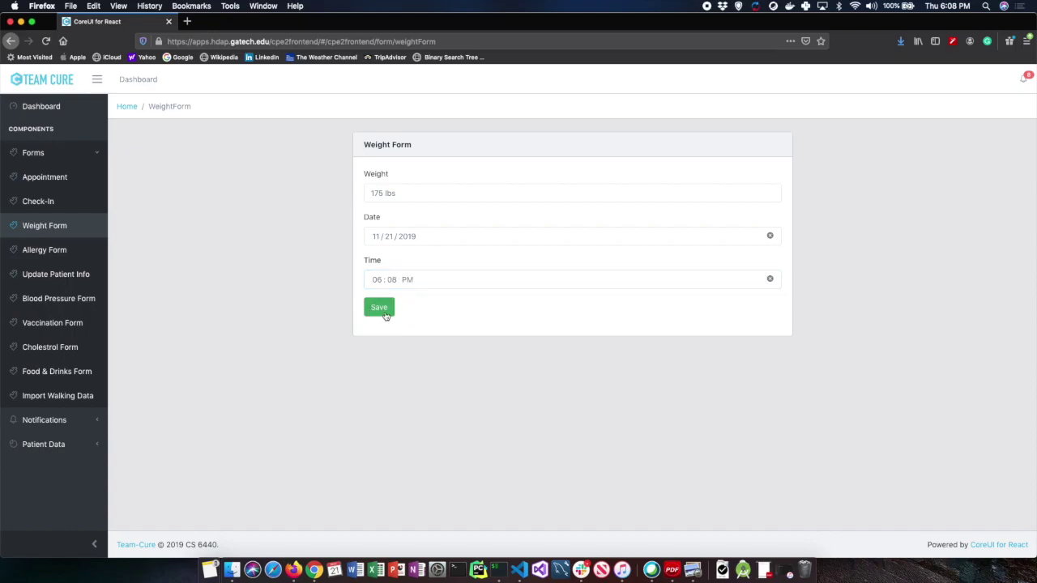
Check the saved weight record in the patient data's Weight Entries table.
{"action": "left_click", "coordinate": [95, 440]}
{"action": "scroll", "coordinate": [94, 442], "scroll_direction": "down", "scroll_amount": 2}
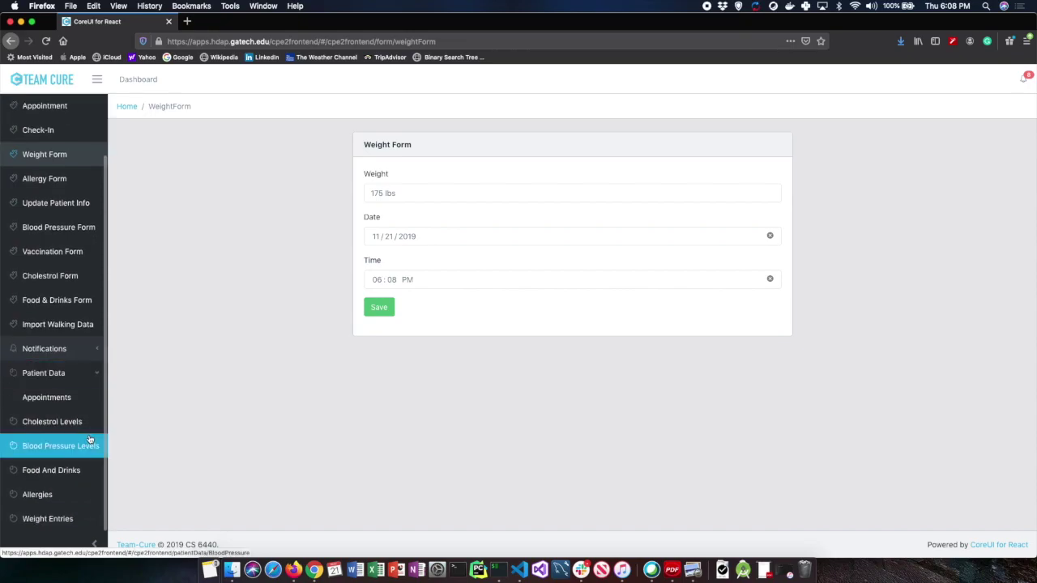
{"action": "left_click", "coordinate": [59, 522]}
{"action": "left_click_drag", "start_coordinate": [362, 201], "coordinate": [679, 208]}
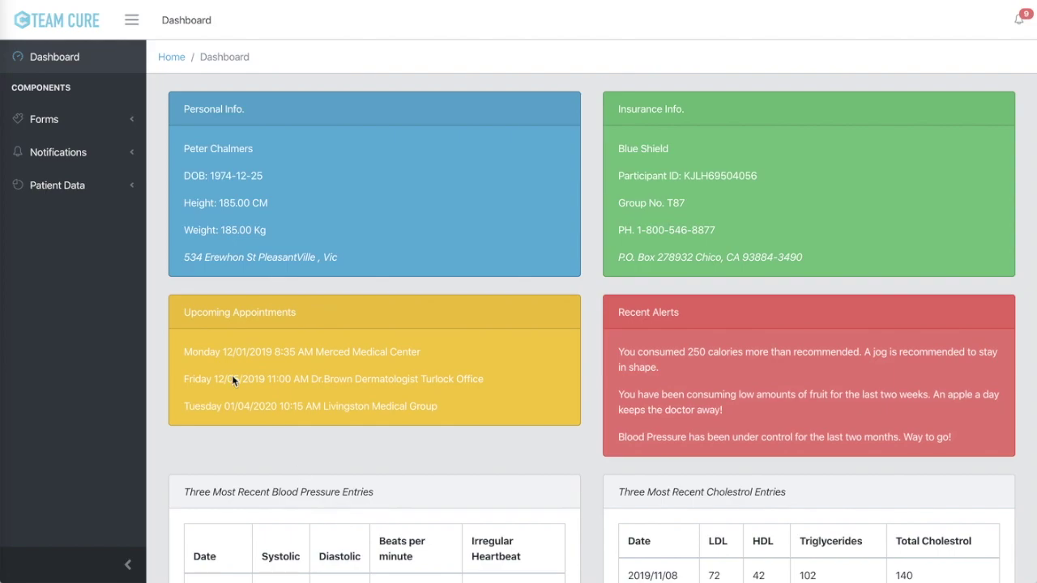
Open the Vaccination Form and review the vaccine dates by age group.
{"action": "left_click", "coordinate": [62, 122]}
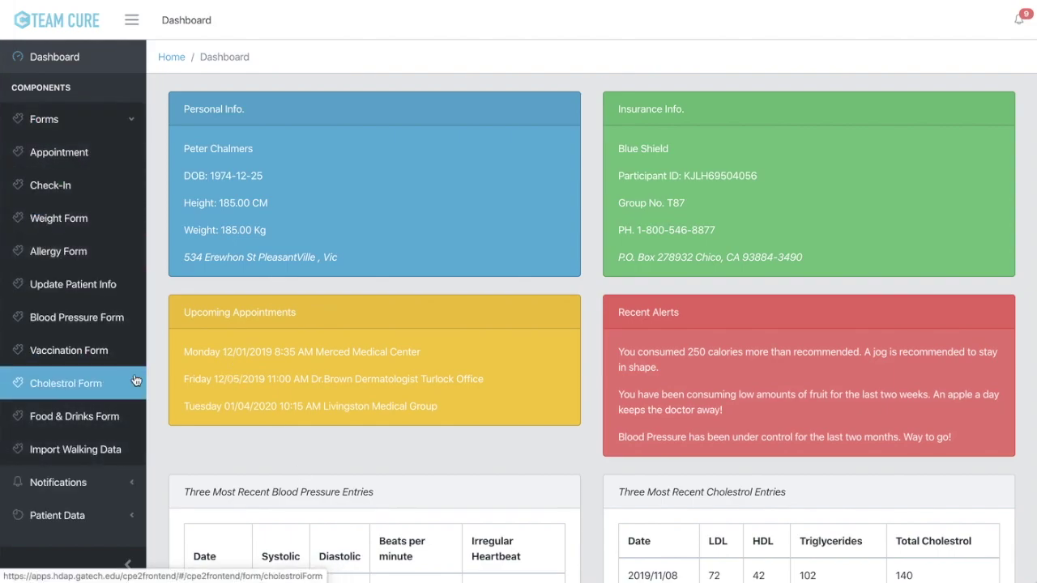
{"action": "left_click", "coordinate": [108, 350]}
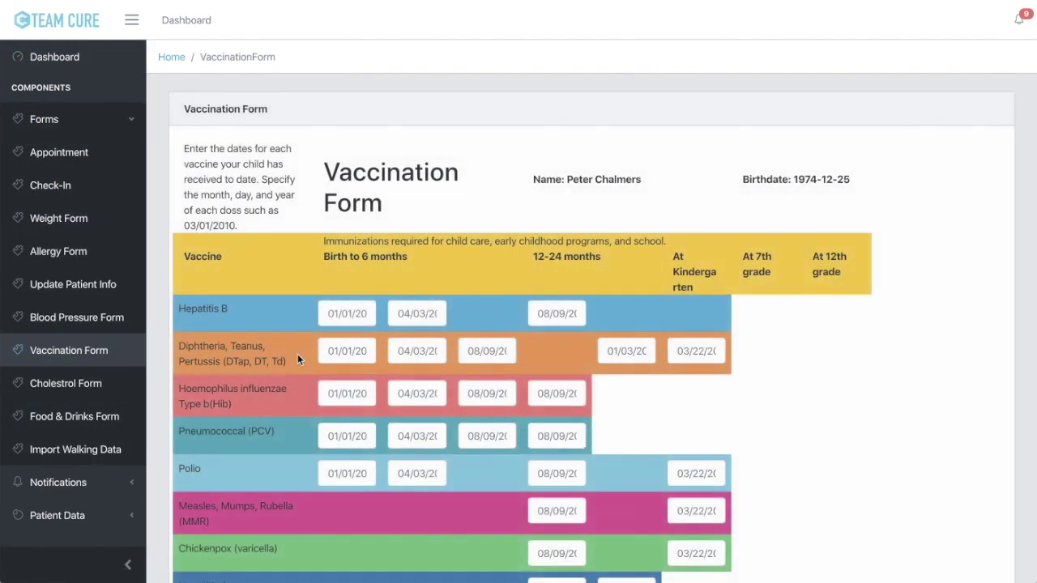
{"action": "scroll", "coordinate": [291, 354], "scroll_direction": "down", "scroll_amount": 2}
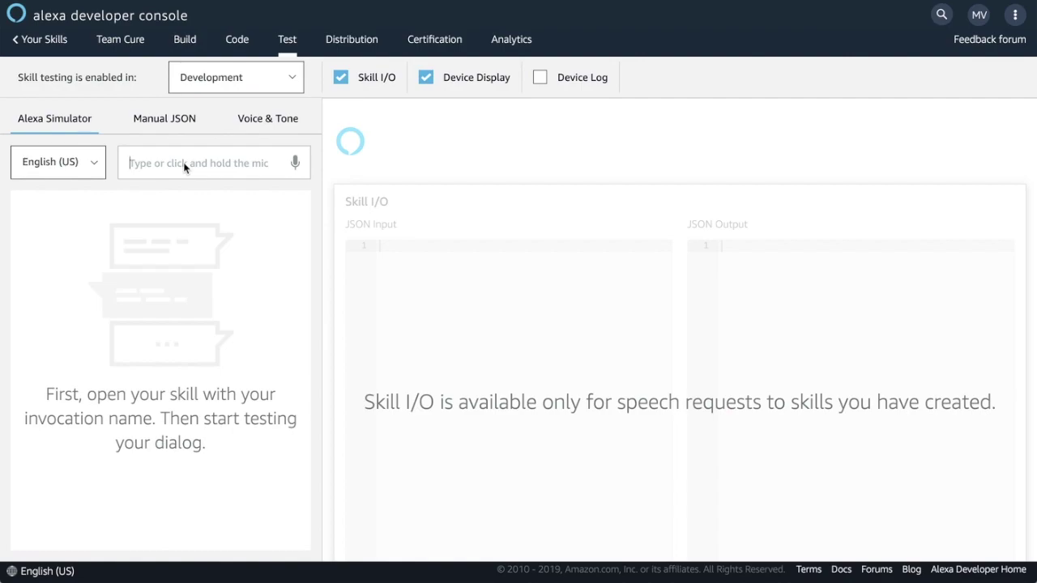
Start the skill in the Alexa Simulator with "open team cure" and ask "what hours is the team cure allentown urgent care facility".
{"action": "type", "text": "open team cure"}
{"action": "key", "text": "Return"}
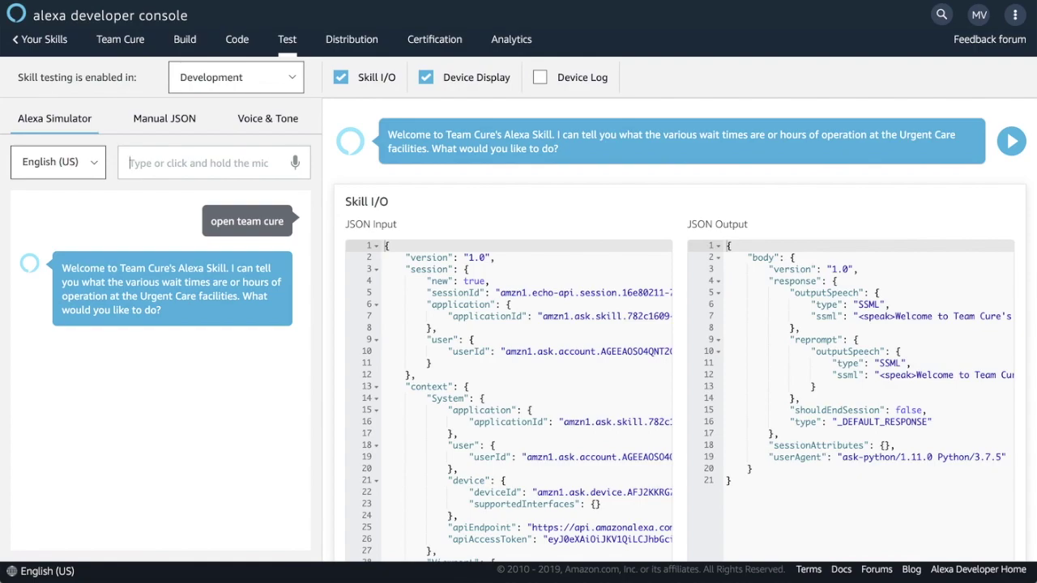
{"action": "type", "text": "what hours is the team cure allentown urgent care facility"}
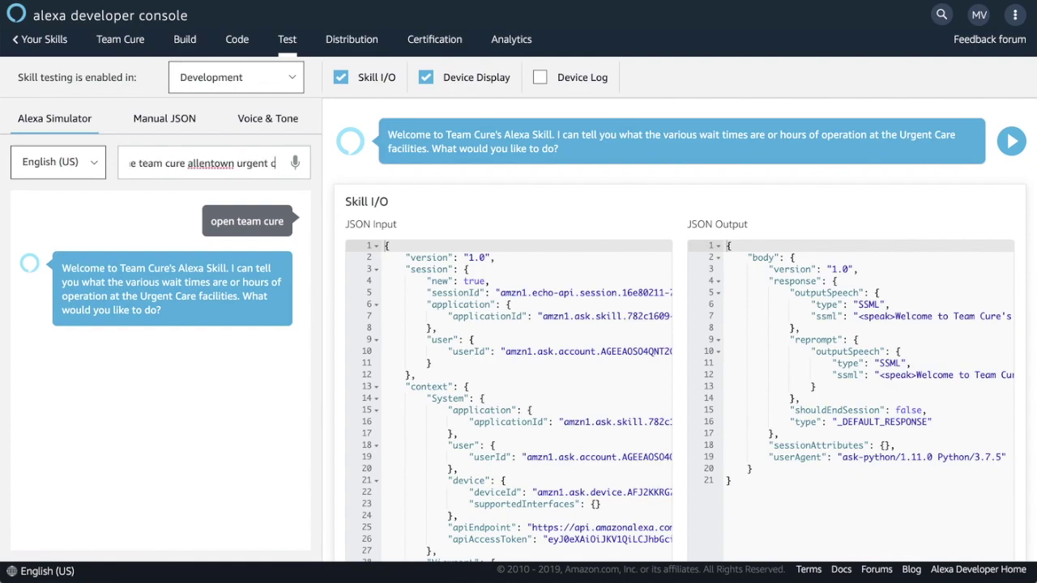
{"action": "key", "text": "Return"}
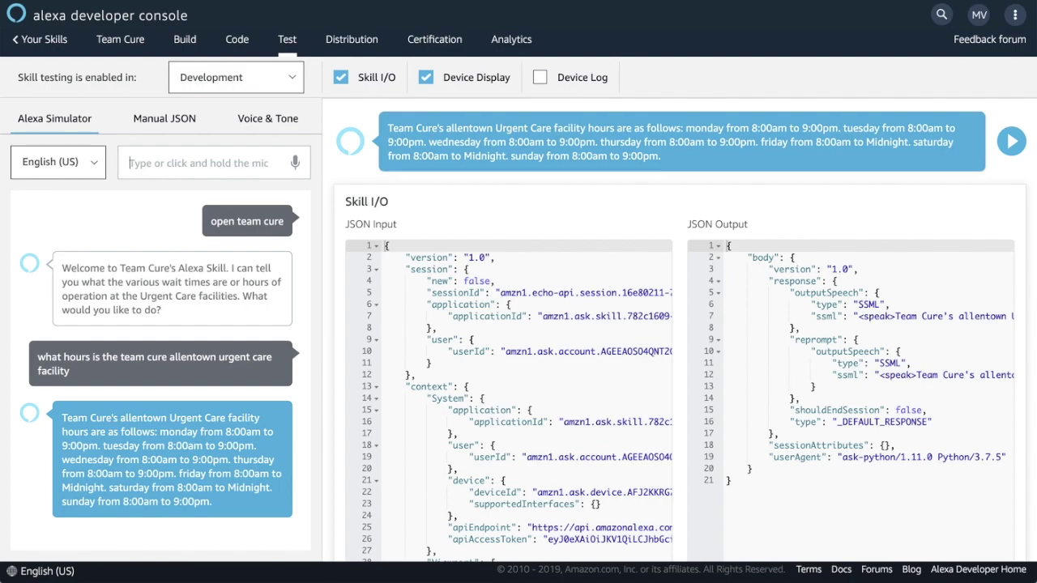
Ask the skill "what hours is the team cure allentown urgent care facility on monday".
{"action": "type", "text": "what hours is the team curen"}
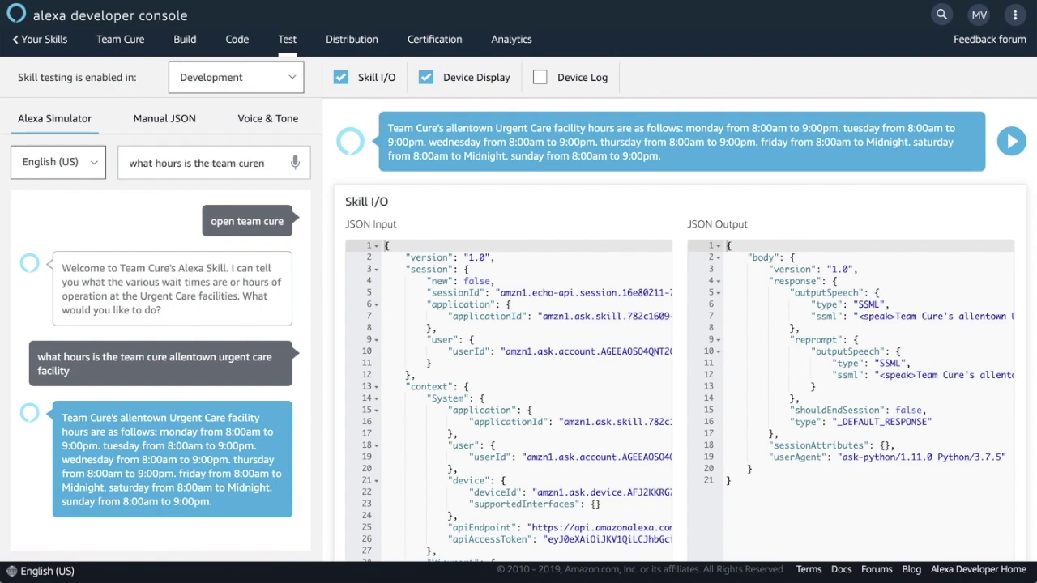
{"action": "key", "text": "BackSpace"}
{"action": "type", "text": "allentown ur"}
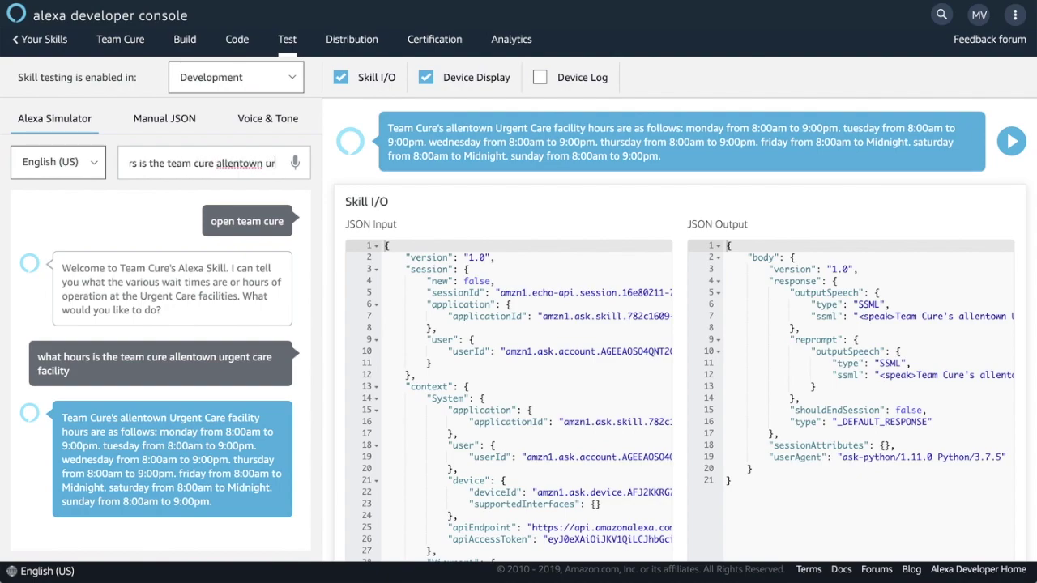
{"action": "type", "text": "gent care facility on monday"}
{"action": "key", "text": "Return"}
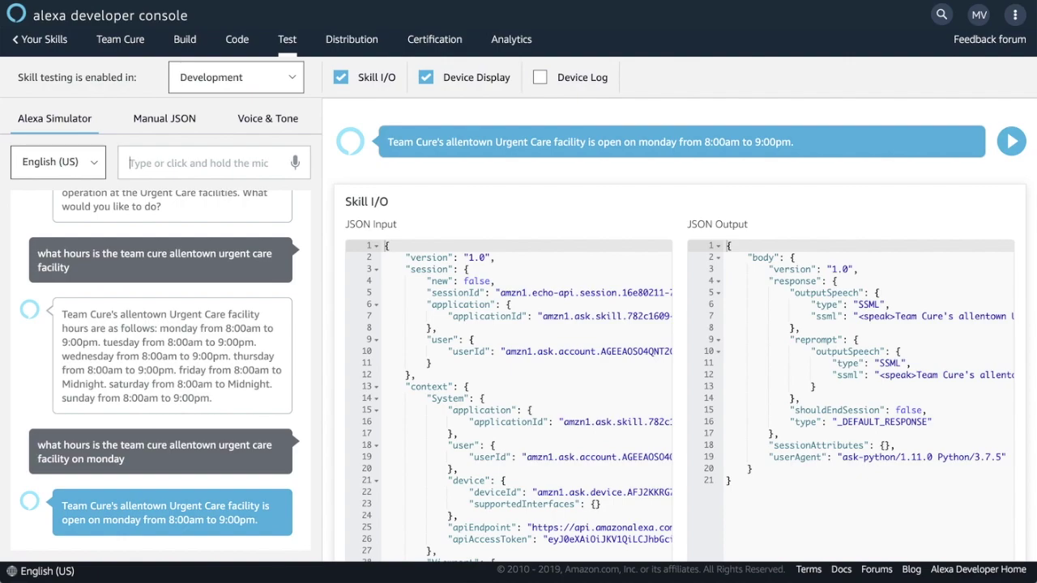
Ask the skill for the Allentown wait time and for the wait times at all the facilities.
{"action": "type", "text": "w"}
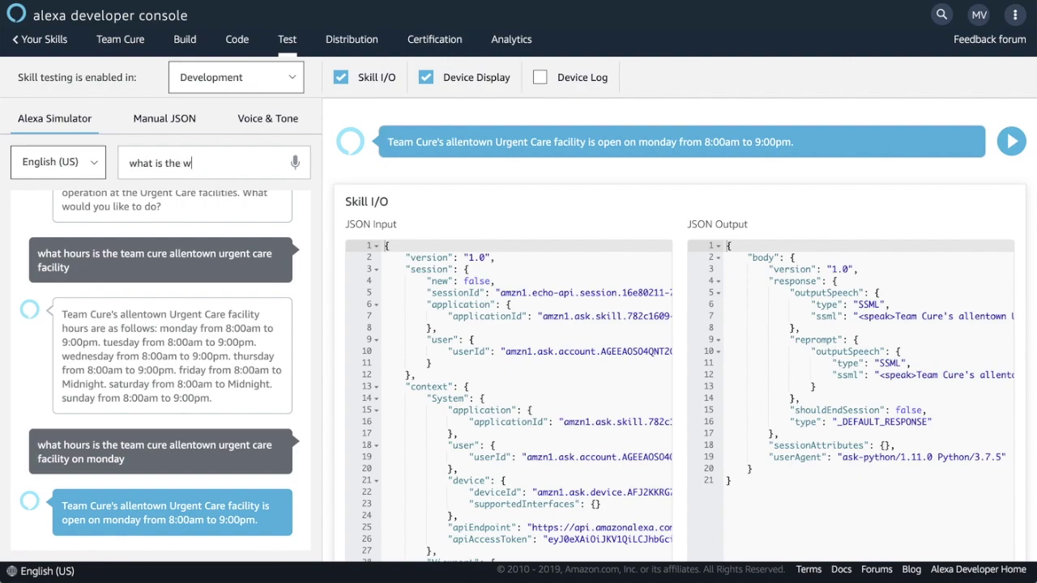
{"action": "type", "text": "hat is the allentown wait time"}
{"action": "key", "text": "Return"}
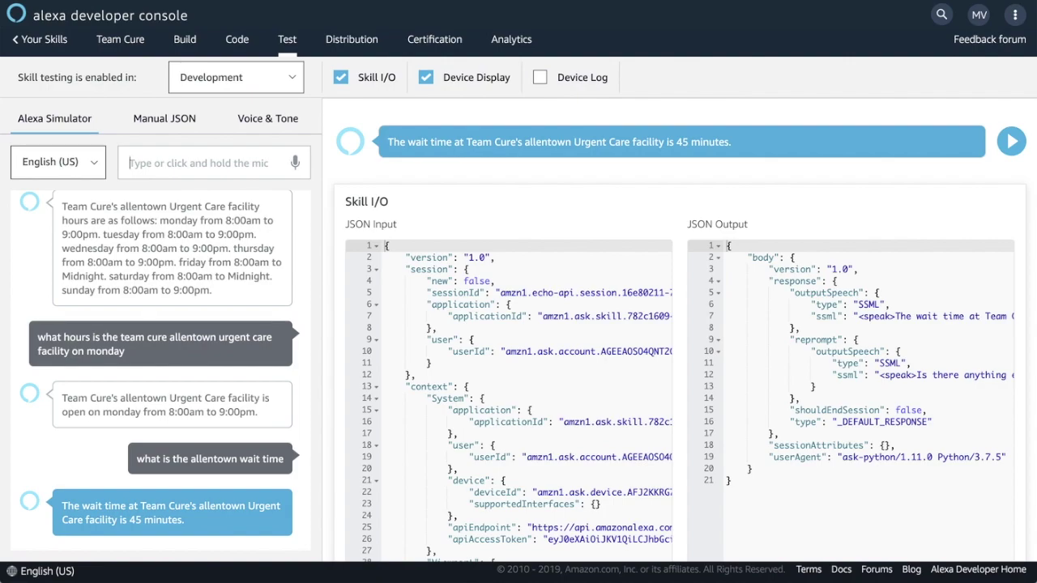
{"action": "type", "text": "what"}
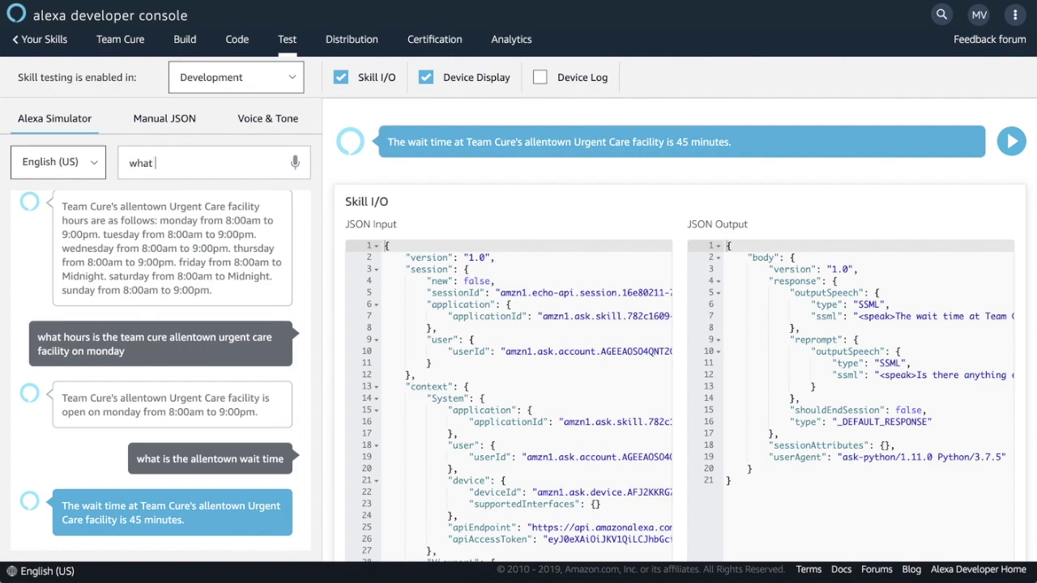
{"action": "type", "text": " are the wiat times at all the faciliti"}
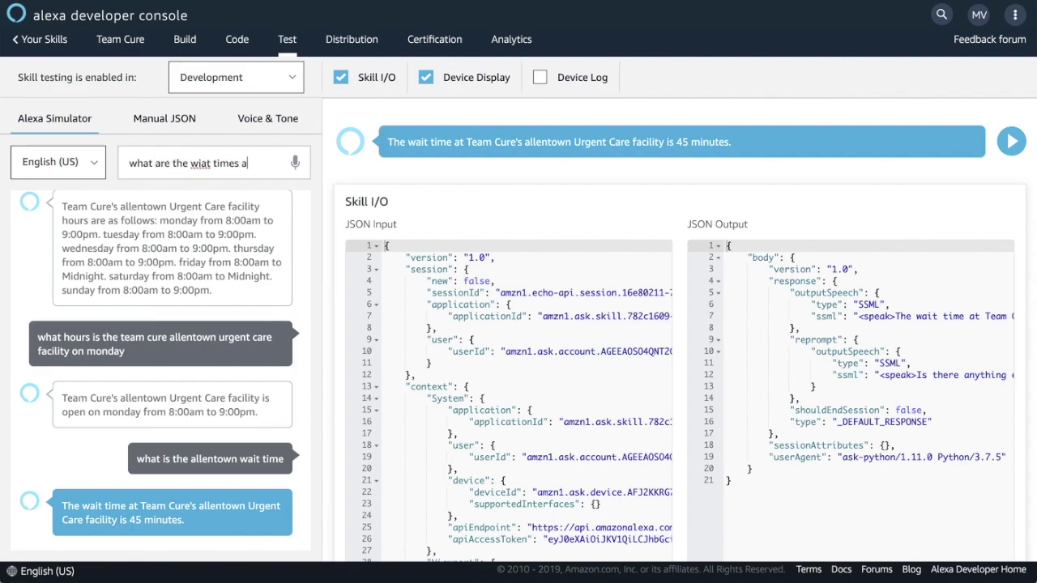
{"action": "type", "text": "es"}
{"action": "key", "text": "Return"}
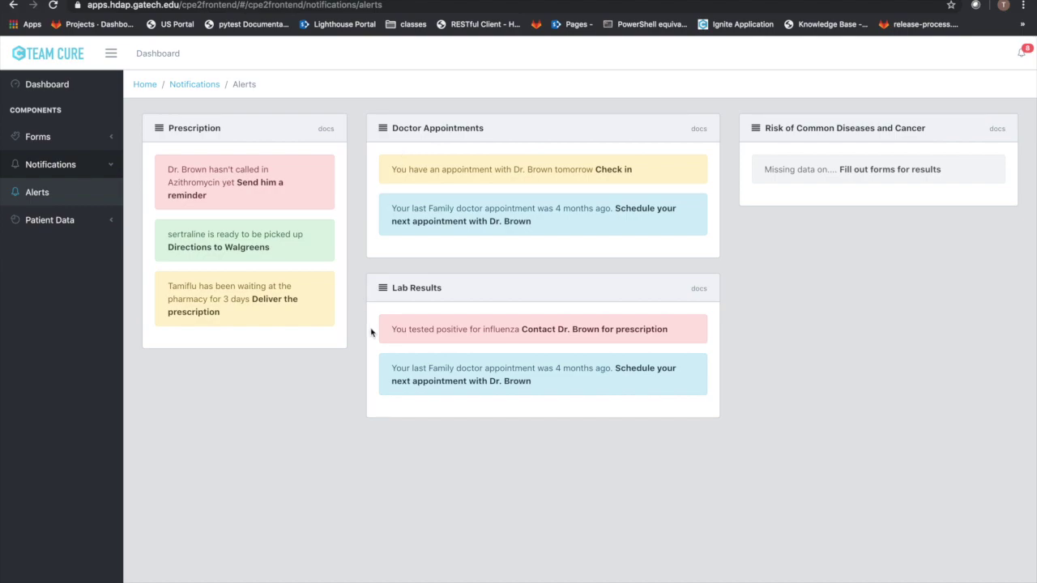
In the portal's Alerts, try the influenza contact link, the Azithromycin reminder link and the directions to Walgreens, returning after each.
{"action": "left_click", "coordinate": [603, 333]}
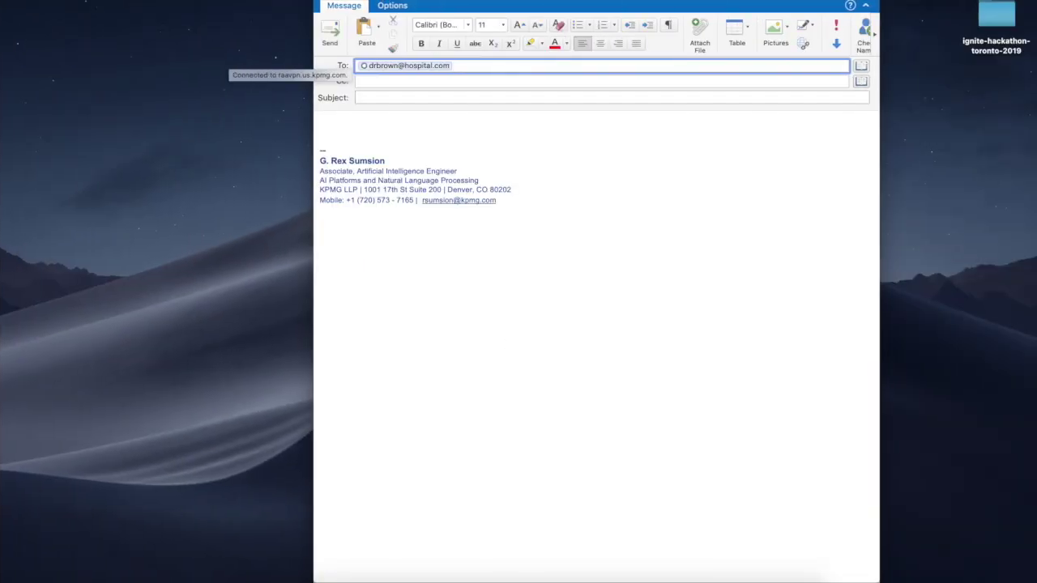
{"action": "key", "text": "ctrl+Left"}
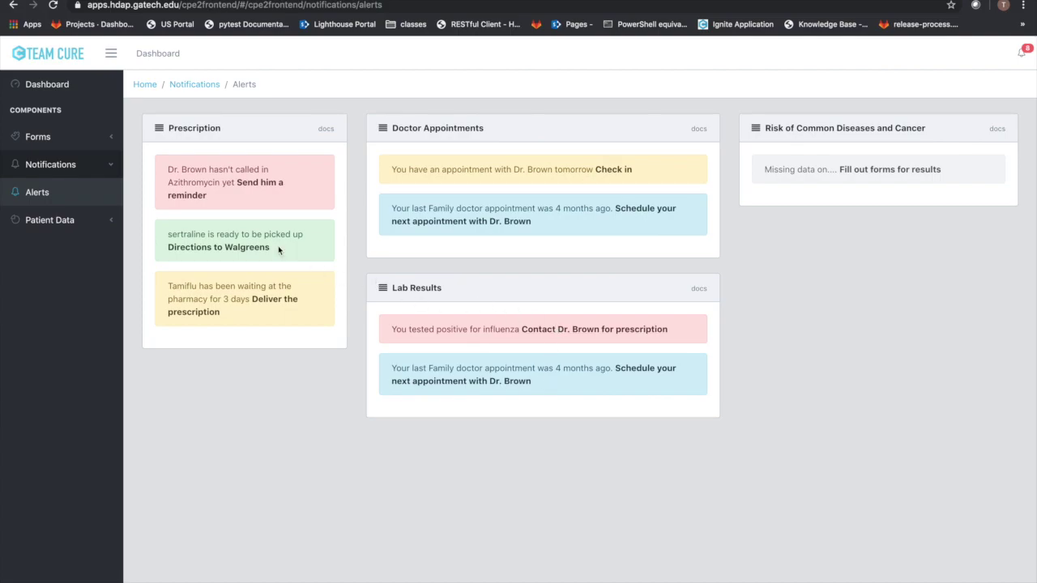
{"action": "left_click", "coordinate": [244, 187]}
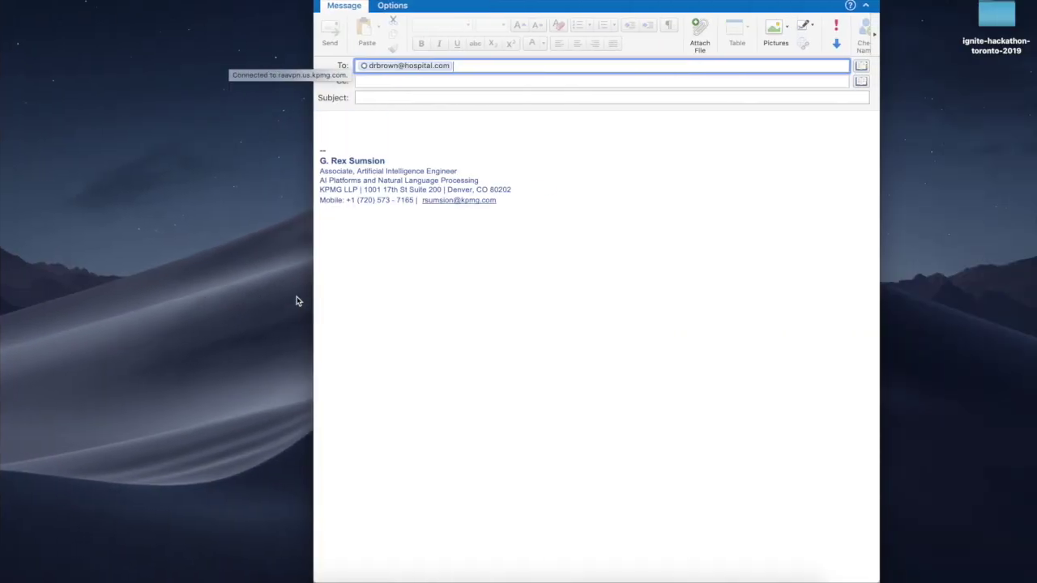
{"action": "key", "text": "ctrl+Left"}
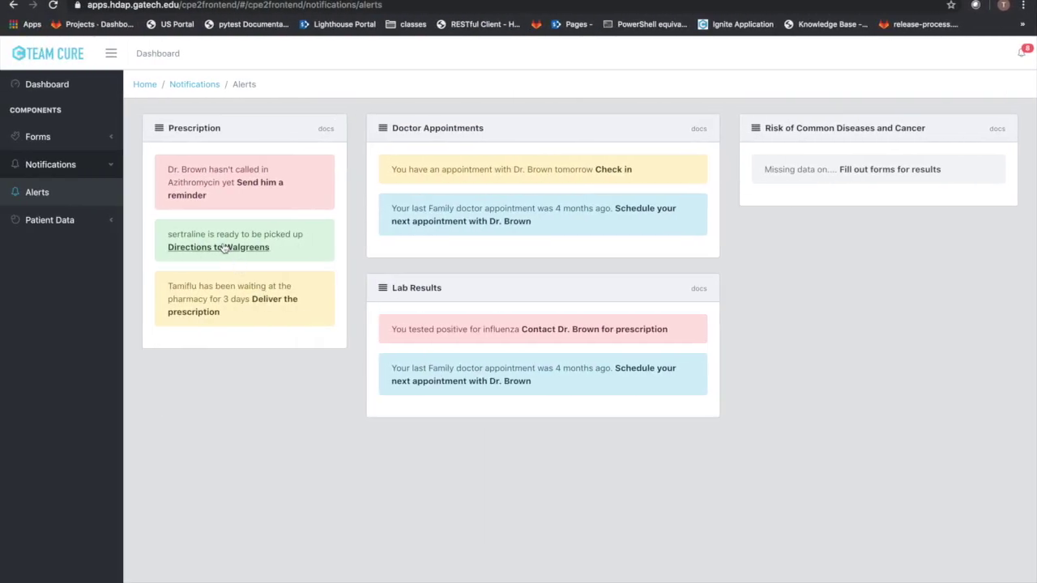
{"action": "left_click", "coordinate": [225, 248]}
{"action": "key", "text": "super+w"}
Open the Weight Form from the missing-data alert, enter weight 300, date 07/22/2019 and time 11:11 AM, and save it.
{"action": "left_click", "coordinate": [894, 171]}
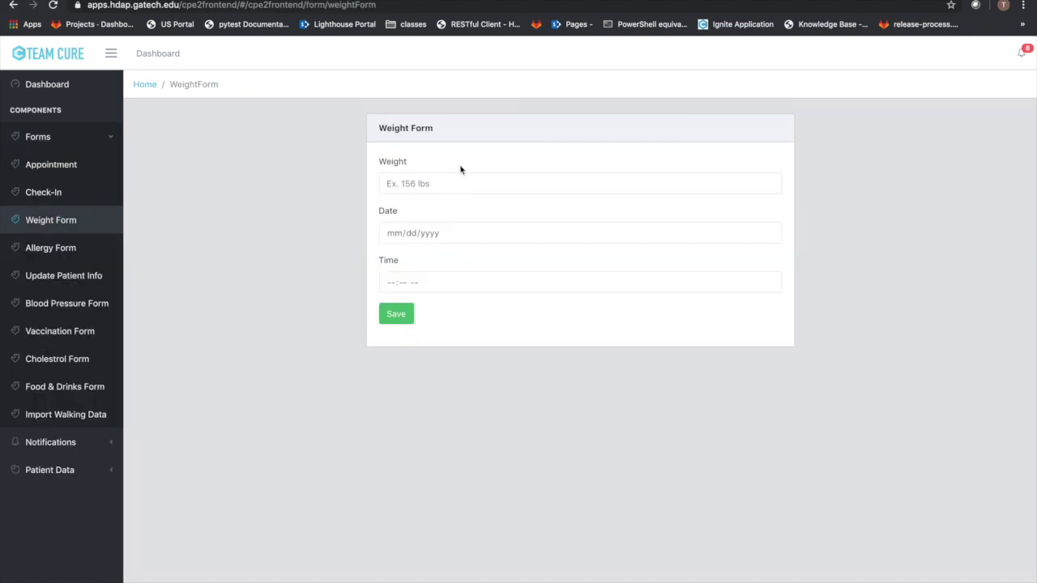
{"action": "left_click", "coordinate": [427, 185]}
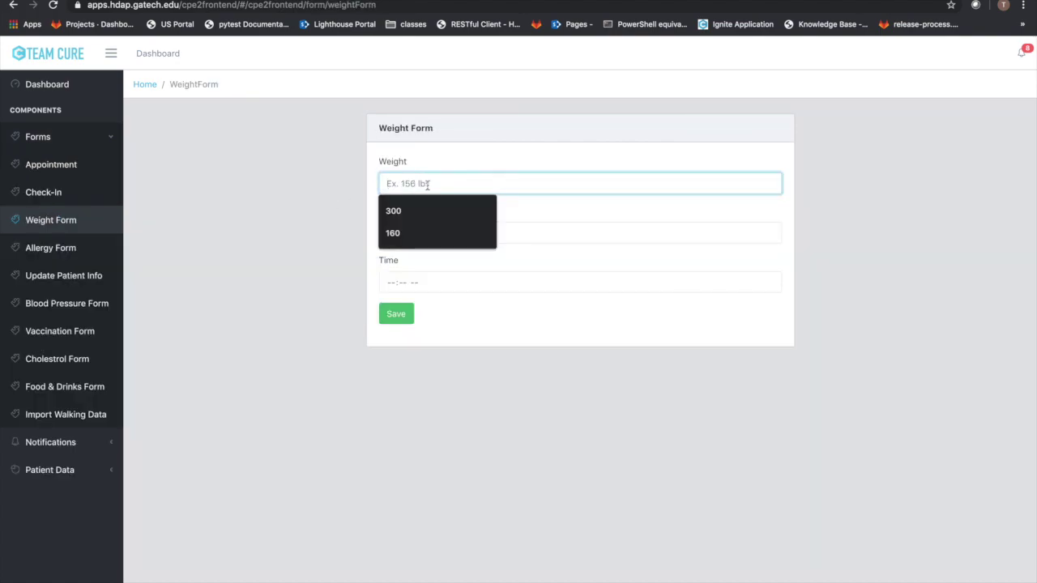
{"action": "type", "text": "300"}
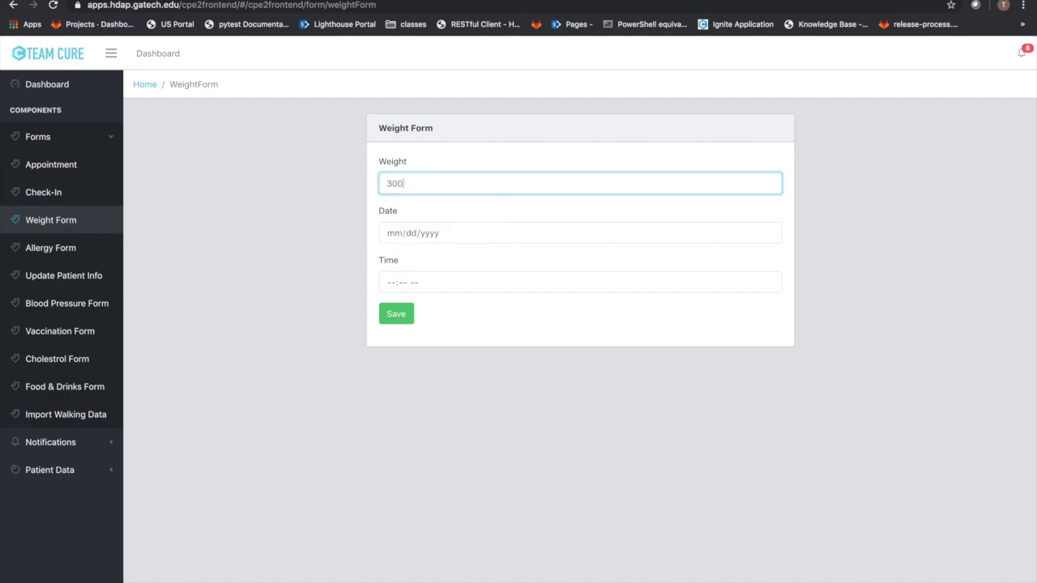
{"action": "key", "text": "Tab"}
{"action": "type", "text": "07/"}
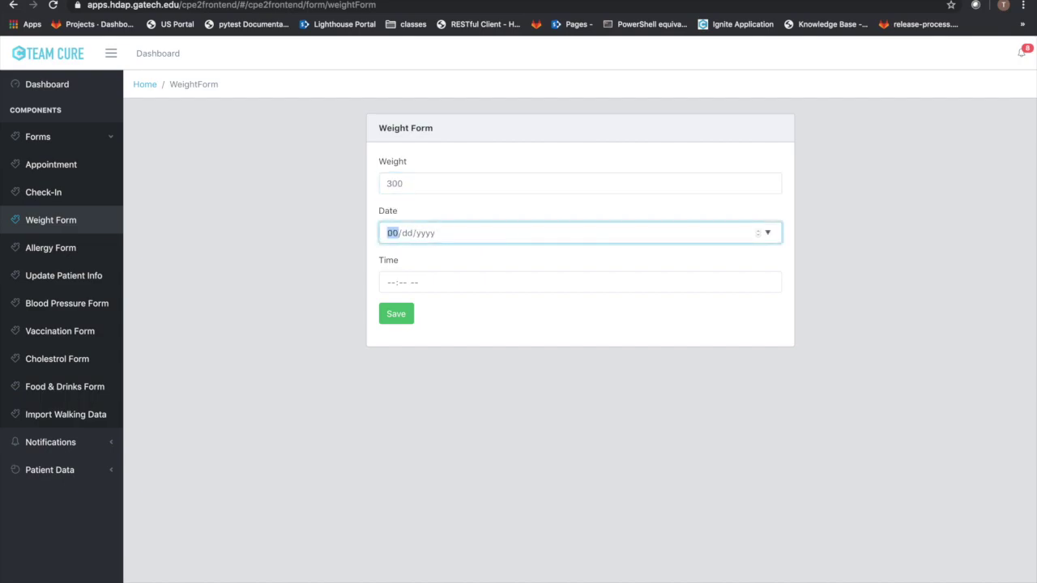
{"action": "type", "text": "22/2019"}
{"action": "key", "text": "Tab"}
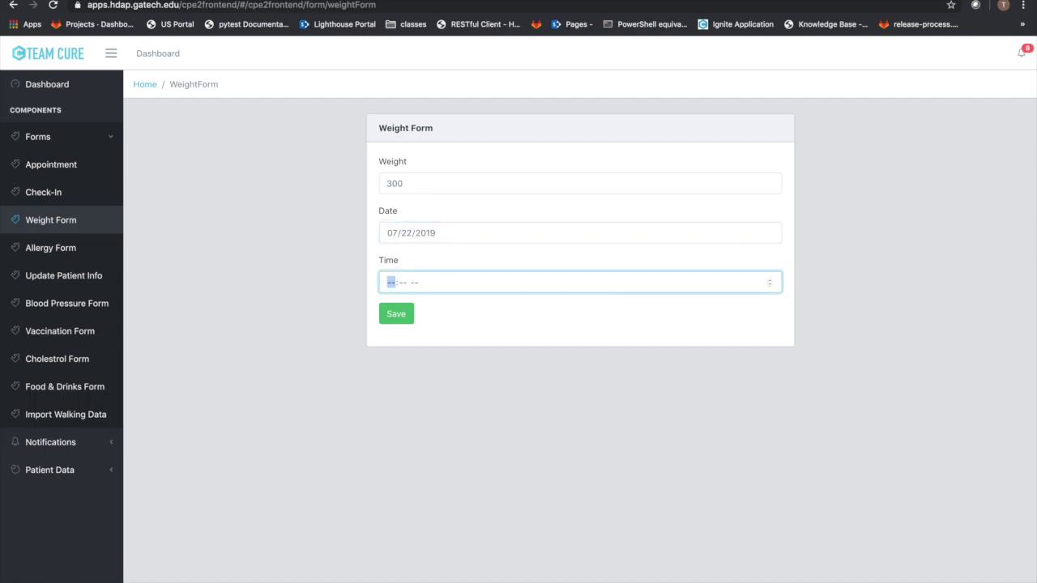
{"action": "type", "text": "1111a"}
{"action": "left_click", "coordinate": [397, 316]}
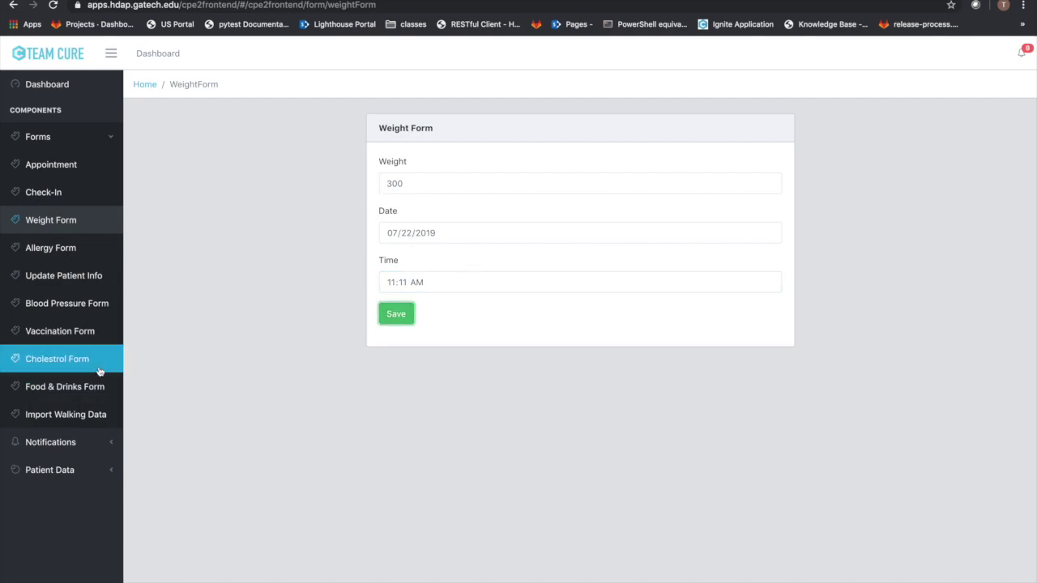
Reopen the Alerts page and follow the diabetes risk alert's link for scheduling a test appointment.
{"action": "left_click", "coordinate": [72, 443]}
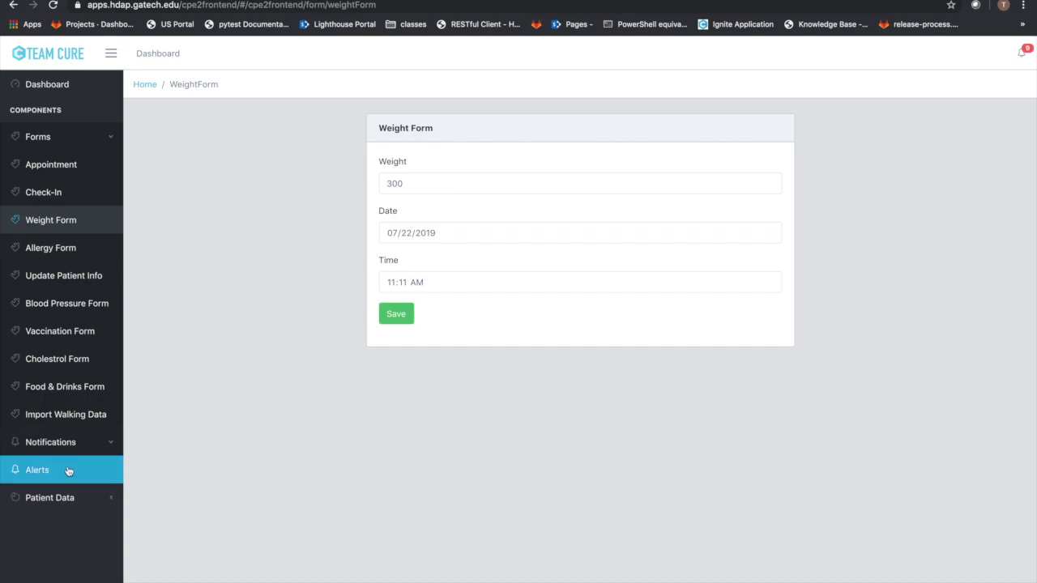
{"action": "left_click", "coordinate": [68, 470]}
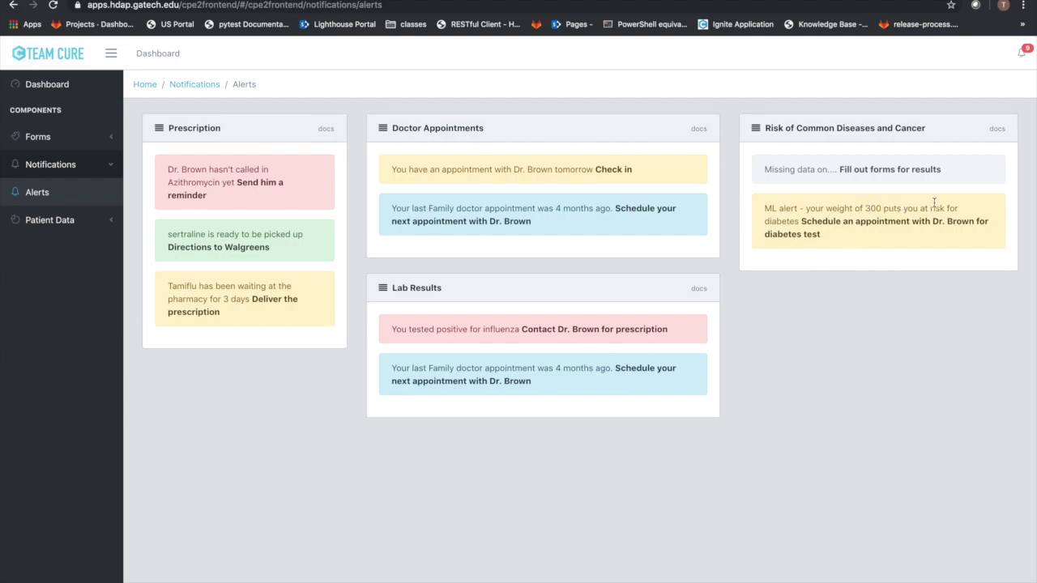
{"action": "left_click", "coordinate": [831, 227]}
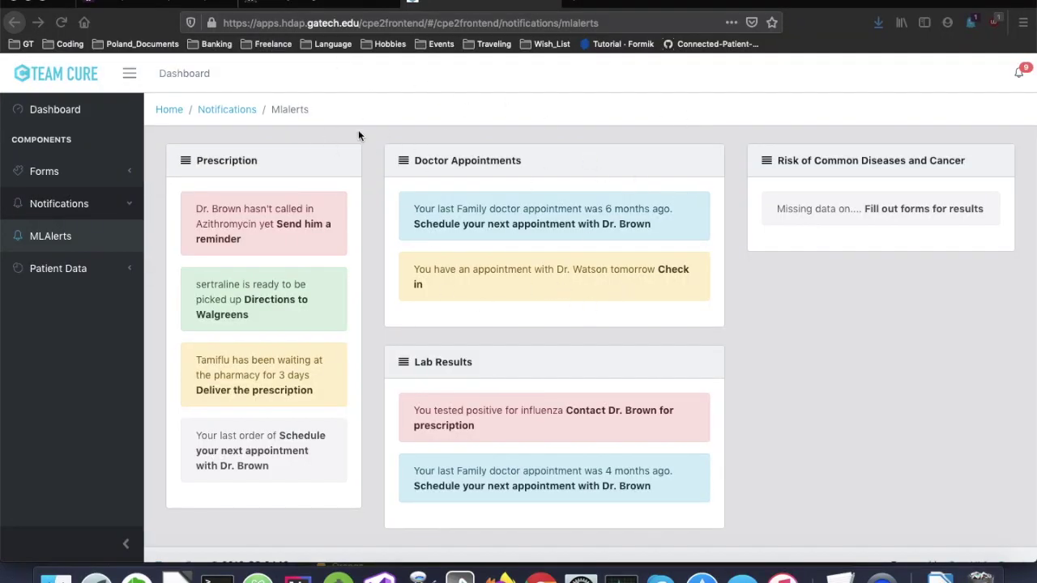
Examine the Doctor Appointments alerts on the MLAlerts page, covering the last family doctor visit and tomorrow's appointment.
{"action": "left_click_drag", "start_coordinate": [421, 161], "coordinate": [525, 163]}
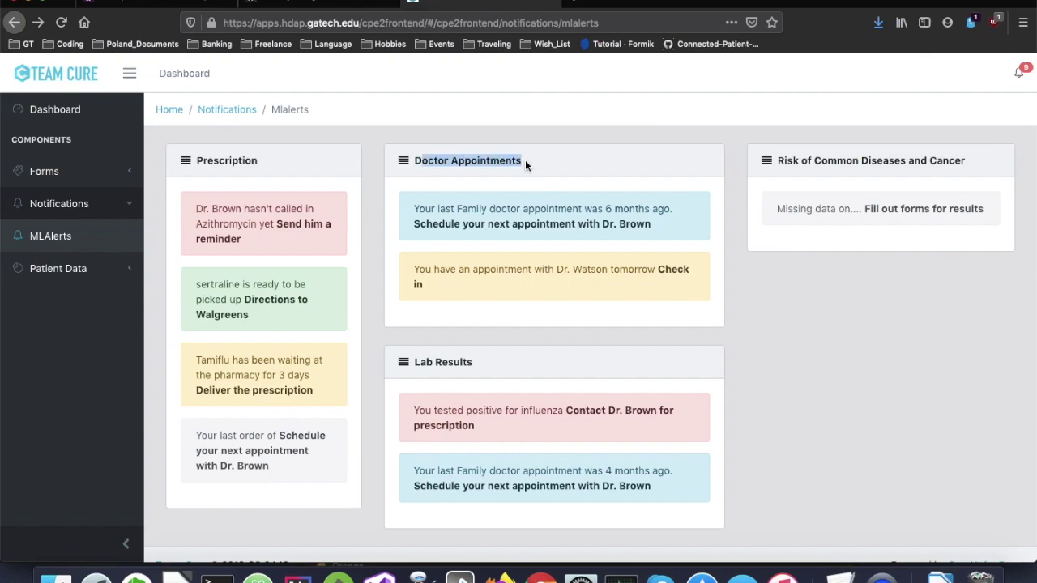
{"action": "left_click", "coordinate": [525, 160]}
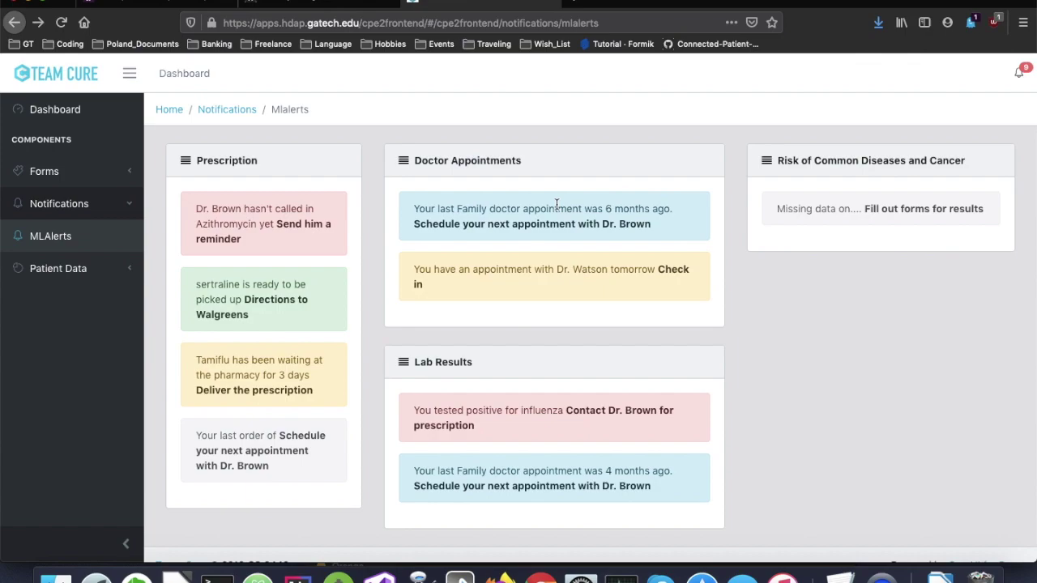
{"action": "left_click_drag", "start_coordinate": [421, 208], "coordinate": [658, 212]}
{"action": "left_click", "coordinate": [659, 212]}
{"action": "double_click", "coordinate": [511, 274]}
{"action": "left_click", "coordinate": [555, 274]}
{"action": "double_click", "coordinate": [587, 270]}
{"action": "left_click", "coordinate": [633, 292]}
{"action": "scroll", "coordinate": [579, 280], "scroll_direction": "down", "scroll_amount": 1}
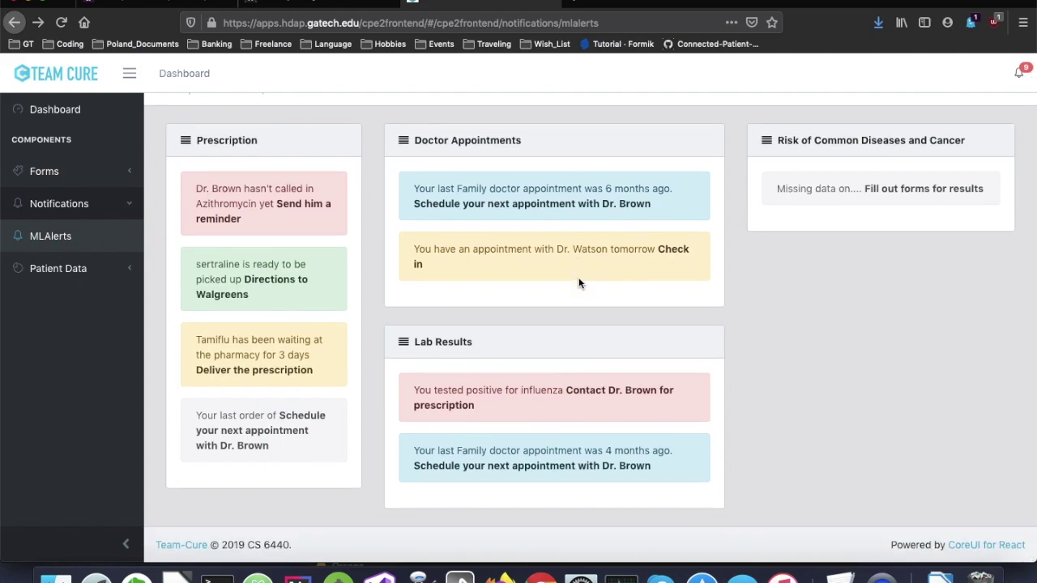
Open the Check-In form from tomorrow's appointment alert and look through its medical coverage, allergies and emergency contact sections.
{"action": "left_click", "coordinate": [670, 252]}
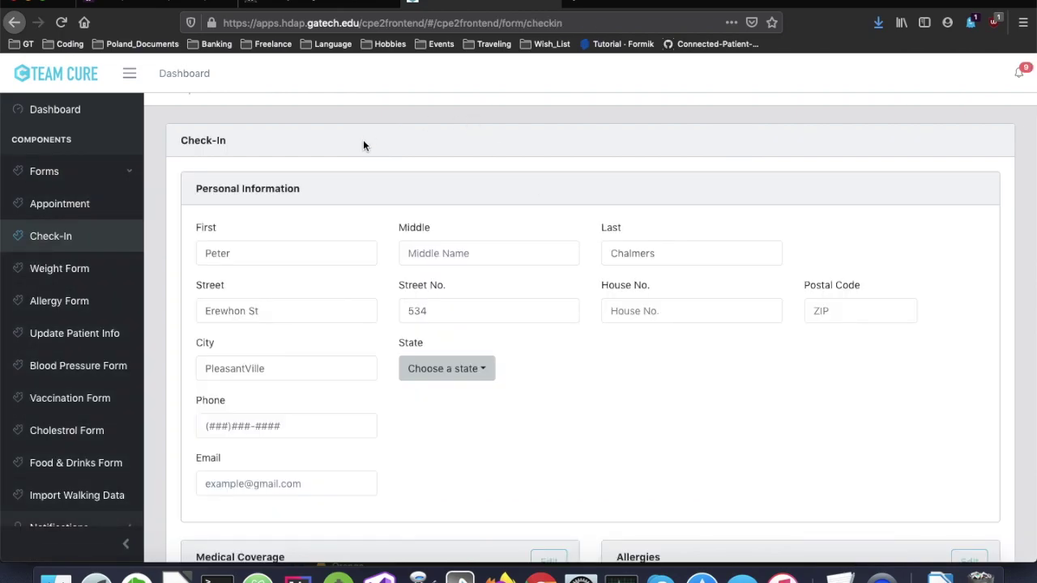
{"action": "scroll", "coordinate": [363, 139], "scroll_direction": "down", "scroll_amount": 2}
{"action": "scroll", "coordinate": [267, 207], "scroll_direction": "up", "scroll_amount": 2}
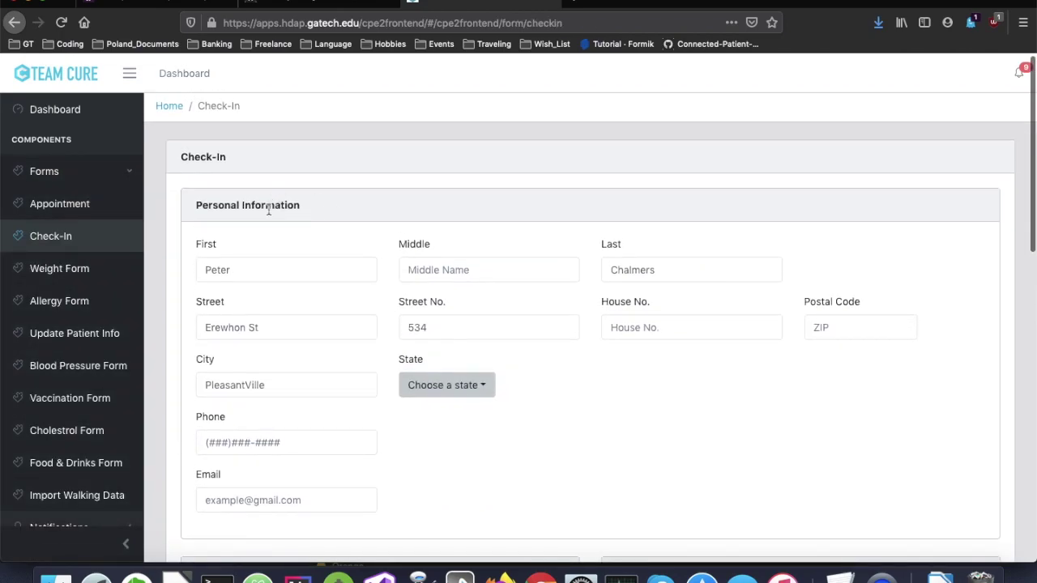
{"action": "scroll", "coordinate": [271, 217], "scroll_direction": "down", "scroll_amount": 5}
{"action": "scroll", "coordinate": [445, 316], "scroll_direction": "down", "scroll_amount": 5}
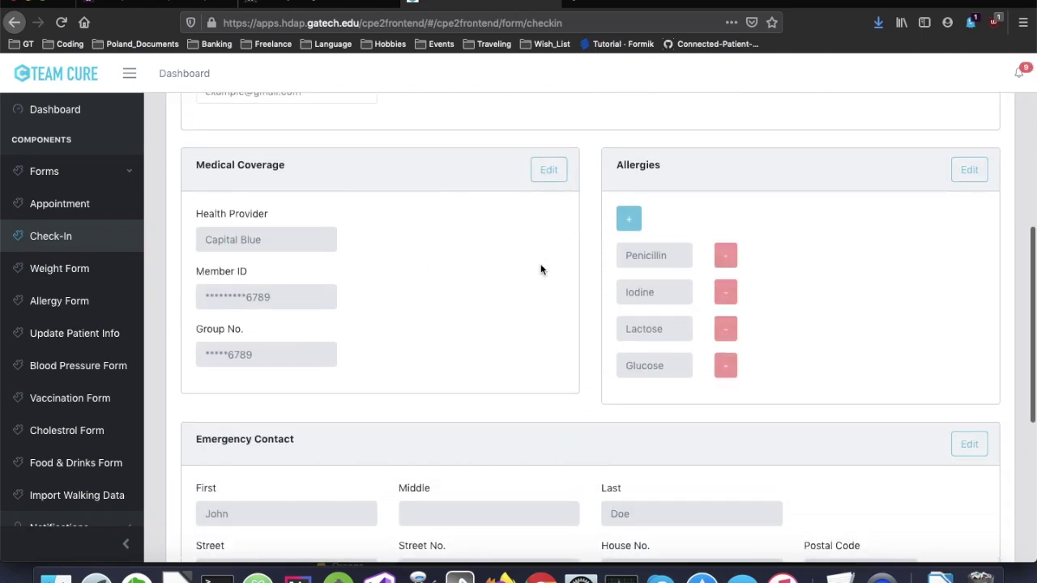
{"action": "scroll", "coordinate": [541, 268], "scroll_direction": "down", "scroll_amount": 5}
{"action": "scroll", "coordinate": [420, 353], "scroll_direction": "down", "scroll_amount": 3}
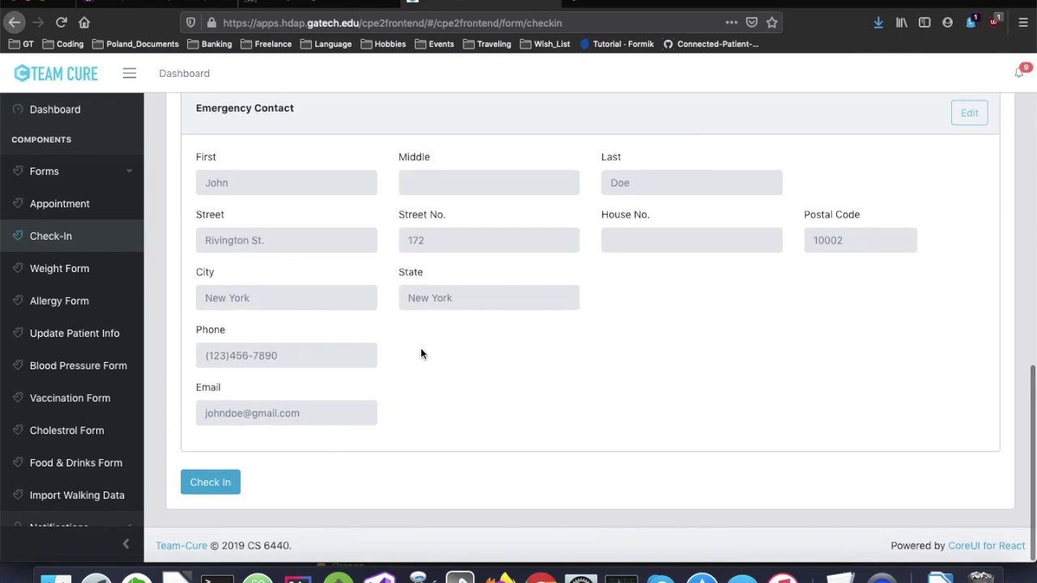
{"action": "scroll", "coordinate": [421, 353], "scroll_direction": "up", "scroll_amount": 8}
{"action": "scroll", "coordinate": [421, 353], "scroll_direction": "down", "scroll_amount": 3}
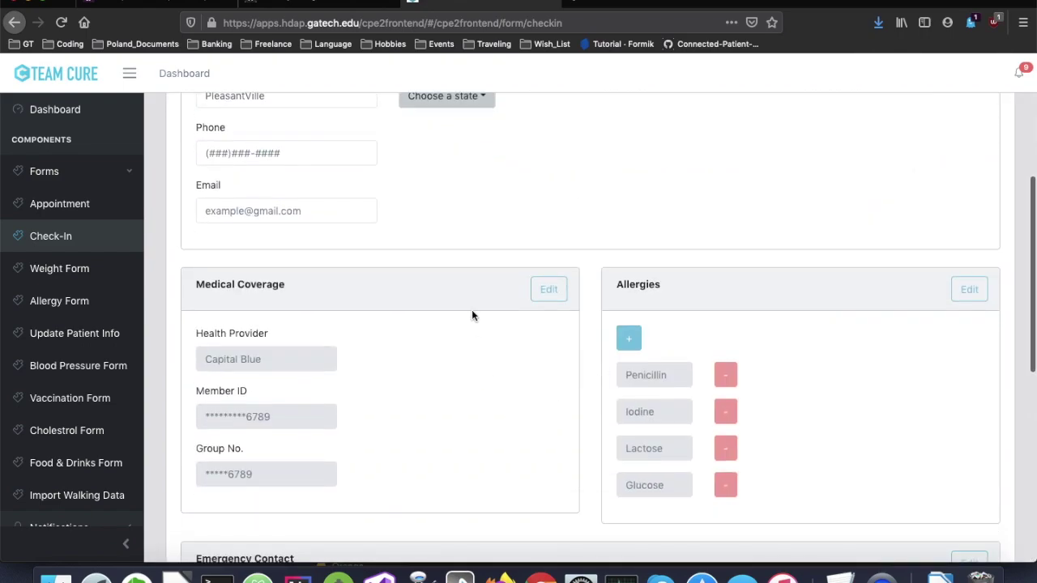
Review the Personal Information section of the Check-In form, including the prefilled name and address fields.
{"action": "scroll", "coordinate": [388, 298], "scroll_direction": "up", "scroll_amount": 5}
{"action": "scroll", "coordinate": [292, 152], "scroll_direction": "up", "scroll_amount": 1}
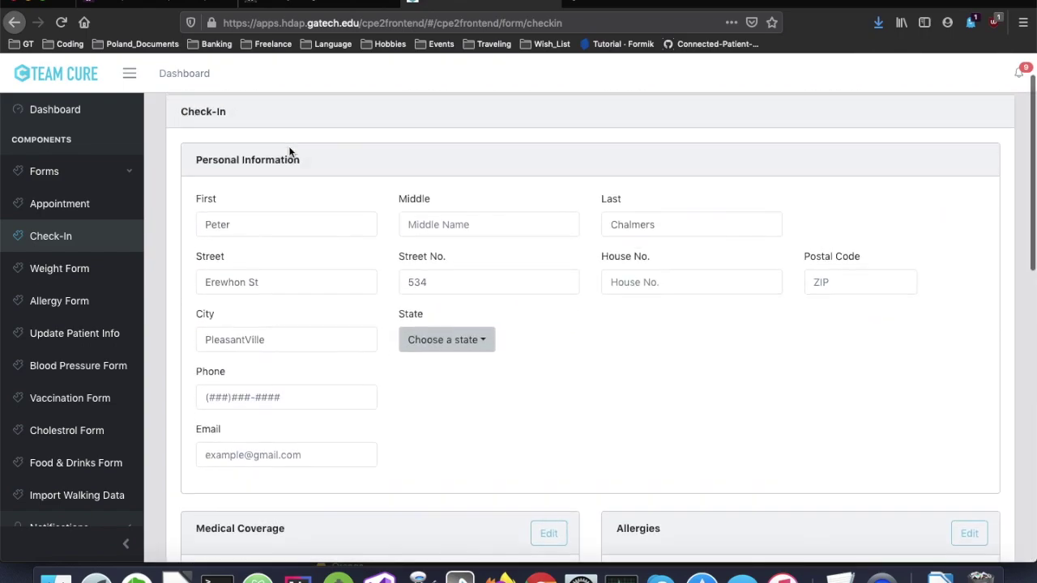
{"action": "triple_click", "coordinate": [242, 155]}
{"action": "left_click", "coordinate": [367, 232]}
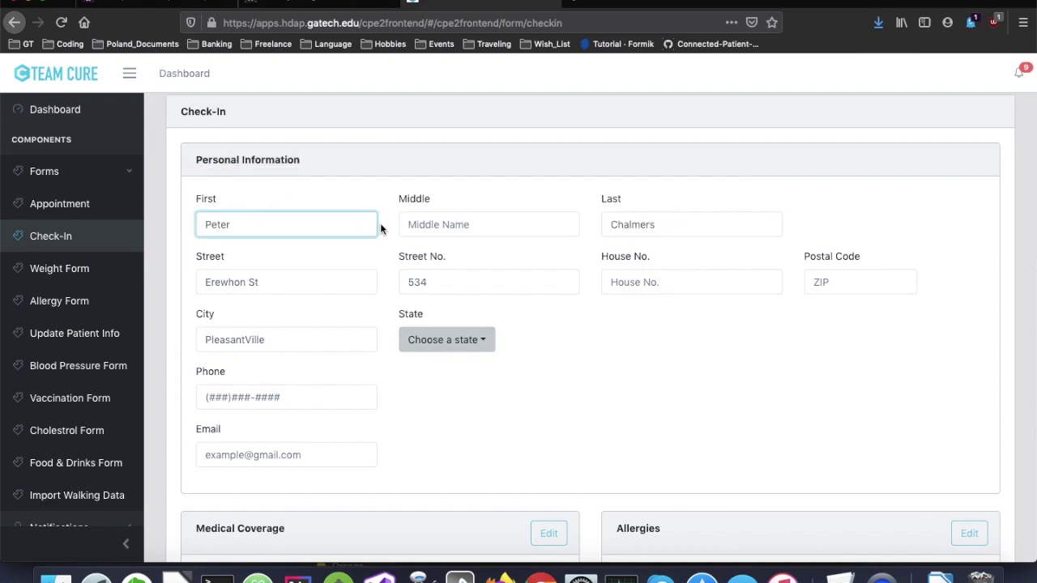
{"action": "left_click", "coordinate": [365, 204]}
{"action": "scroll", "coordinate": [506, 294], "scroll_direction": "down", "scroll_amount": 8}
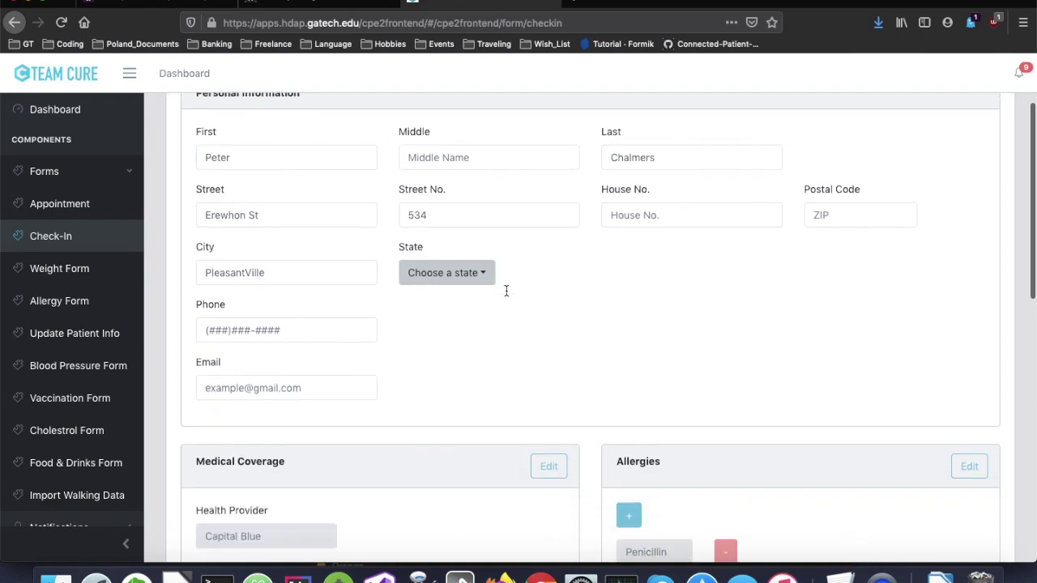
Submit the Check-In form for tomorrow's appointment and return to the MLAlerts page.
{"action": "scroll", "coordinate": [506, 295], "scroll_direction": "down", "scroll_amount": 5}
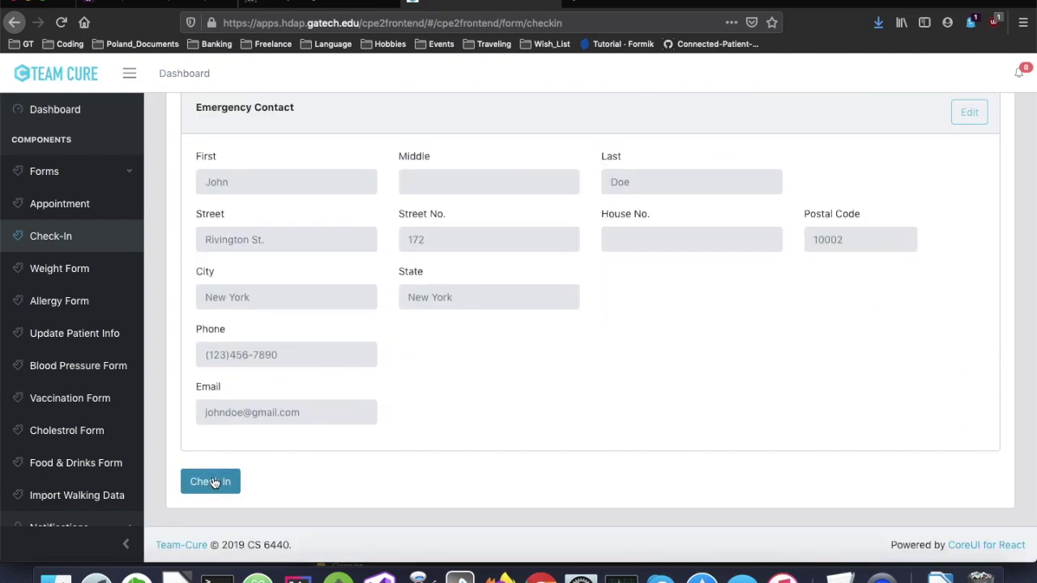
{"action": "scroll", "coordinate": [48, 414], "scroll_direction": "down", "scroll_amount": 1}
{"action": "left_click", "coordinate": [58, 478]}
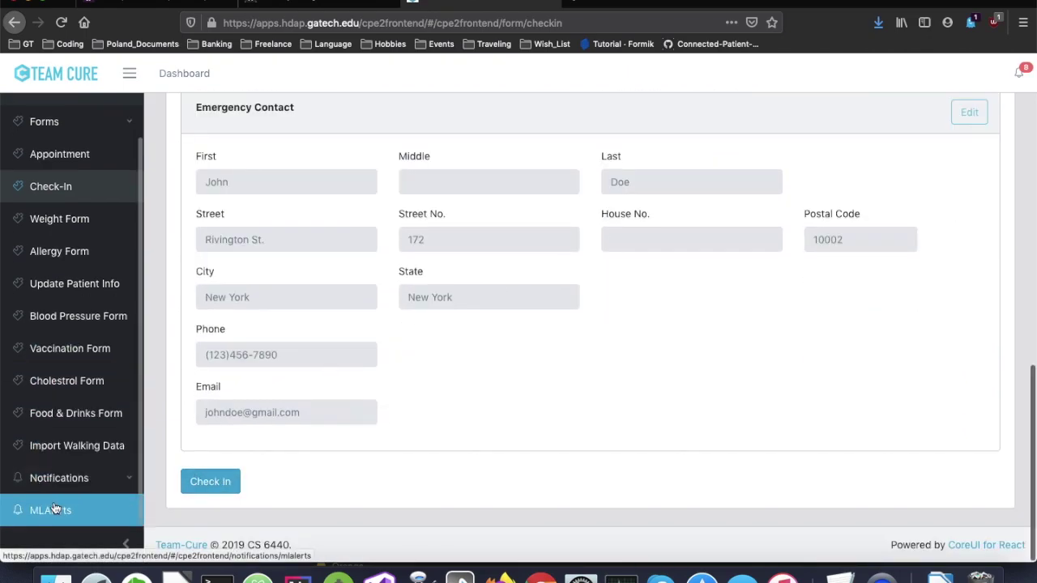
{"action": "left_click", "coordinate": [50, 508]}
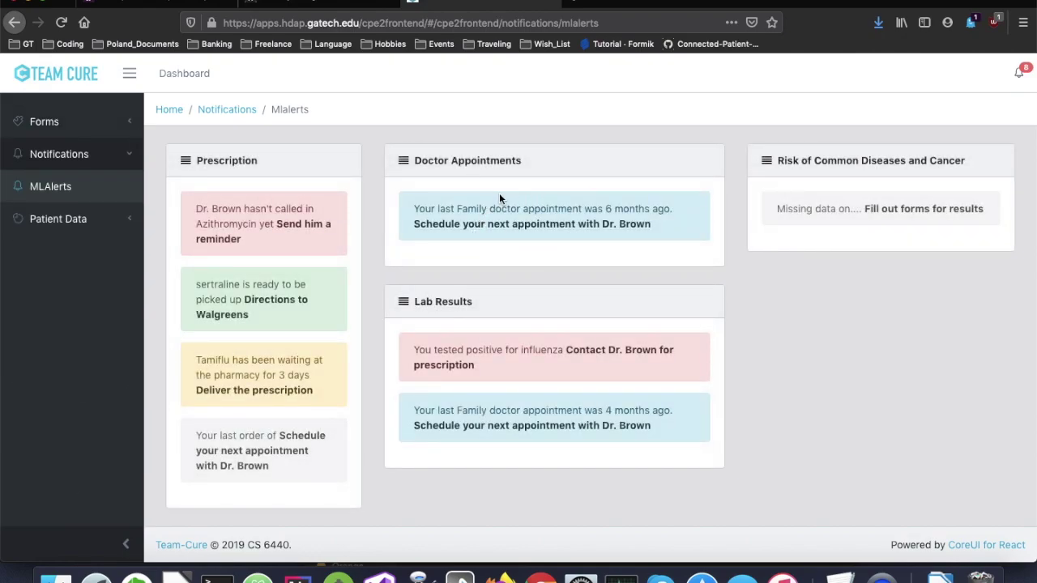
Follow the family doctor alert's scheduling link and choose the Monday, December 2nd, 13:00-13:50 appointment slot.
{"action": "left_click", "coordinate": [497, 230]}
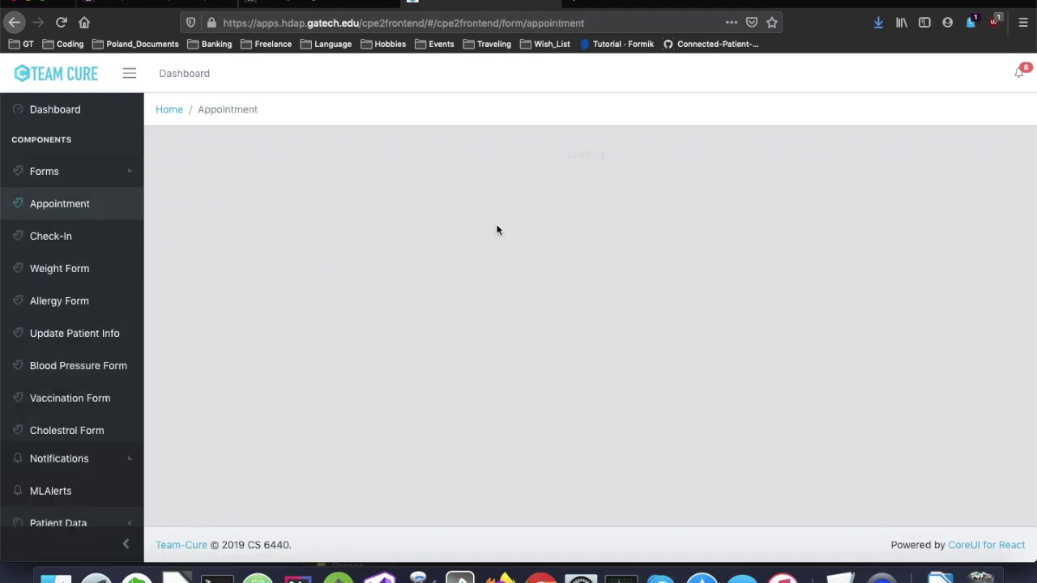
{"action": "scroll", "coordinate": [436, 184], "scroll_direction": "down", "scroll_amount": 1}
{"action": "scroll", "coordinate": [436, 184], "scroll_direction": "up", "scroll_amount": 1}
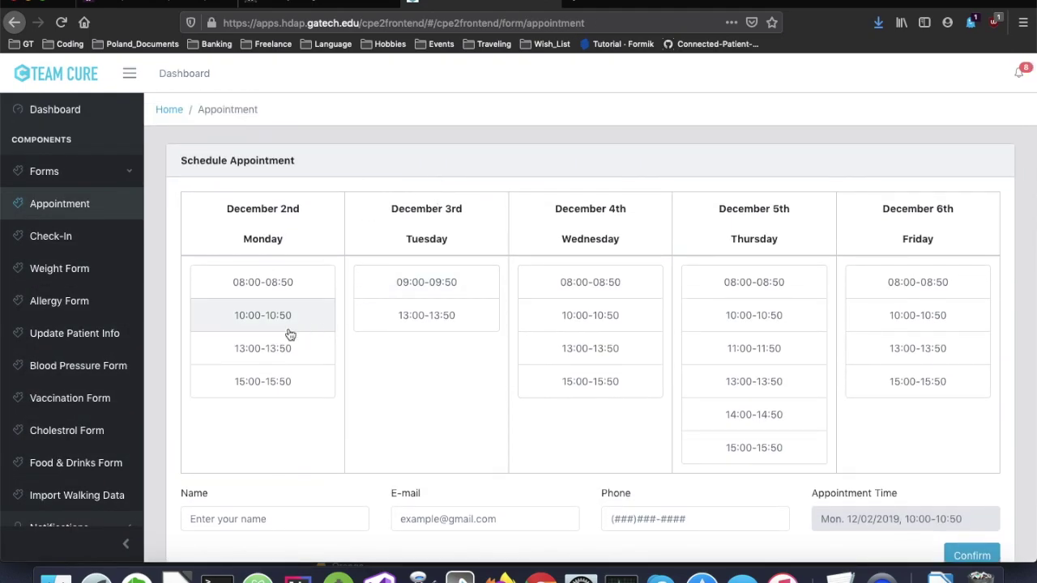
{"action": "left_click", "coordinate": [611, 321]}
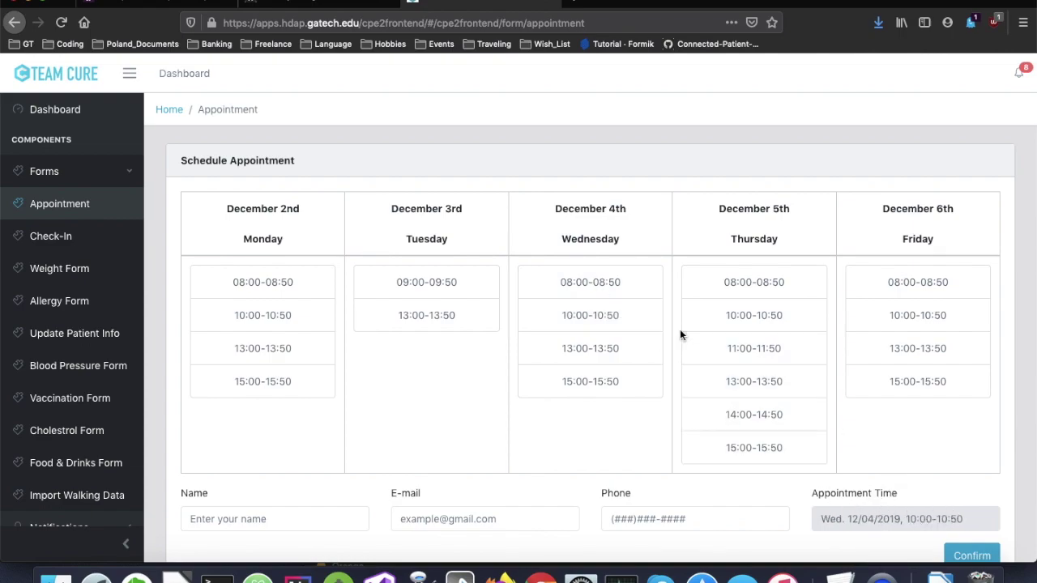
{"action": "left_click", "coordinate": [321, 349]}
Enter the patient's first name in the Schedule Appointment form.
{"action": "scroll", "coordinate": [565, 395], "scroll_direction": "down", "scroll_amount": 1}
{"action": "left_click", "coordinate": [356, 480]}
{"action": "type", "text": "Pe"}
{"action": "key", "text": "Tab"}
{"action": "left_click", "coordinate": [271, 482]}
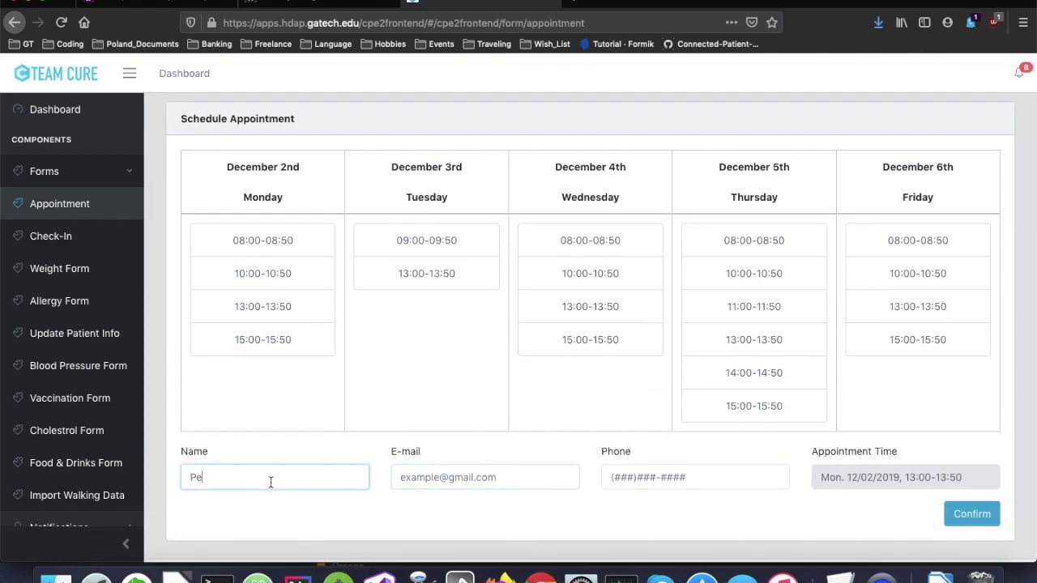
{"action": "type", "text": "ter"}
{"action": "key", "text": "Tab"}
Fill in the patient's e-mail and phone number and confirm the appointment.
{"action": "type", "text": "test"}
{"action": "key", "text": "Down"}
{"action": "key", "text": "Return"}
{"action": "key", "text": "Tab"}
{"action": "type", "text": "12"}
{"action": "key", "text": "Down"}
{"action": "key", "text": "Return"}
{"action": "key", "text": "Tab"}
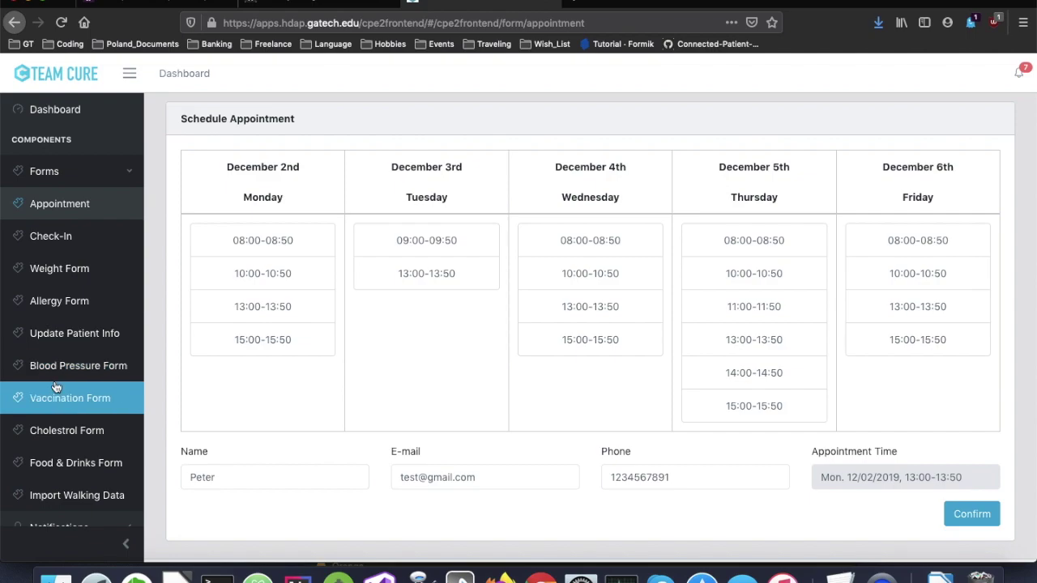
Check the Doctor Appointments section of MLAlerts and review the booked time in the patient data's Scheduled Appointments list.
{"action": "scroll", "coordinate": [57, 399], "scroll_direction": "down", "scroll_amount": 3}
{"action": "left_click", "coordinate": [43, 511]}
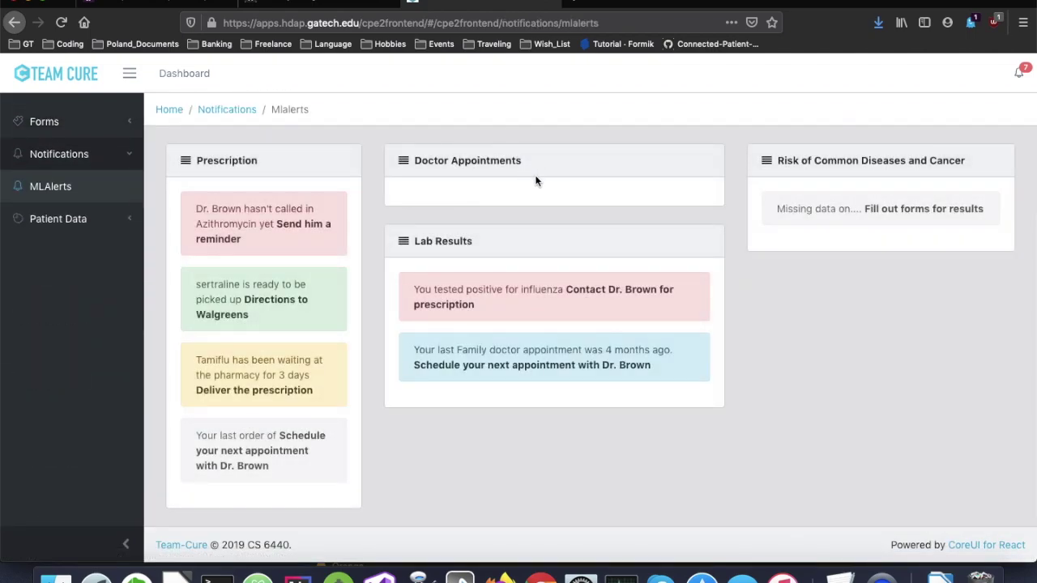
{"action": "left_click", "coordinate": [43, 220]}
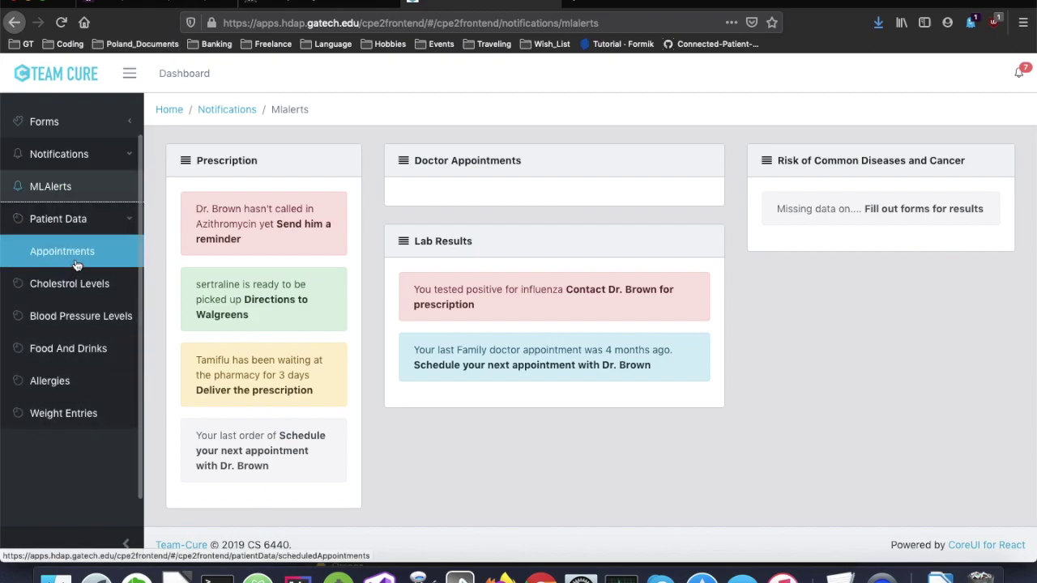
{"action": "left_click", "coordinate": [65, 253]}
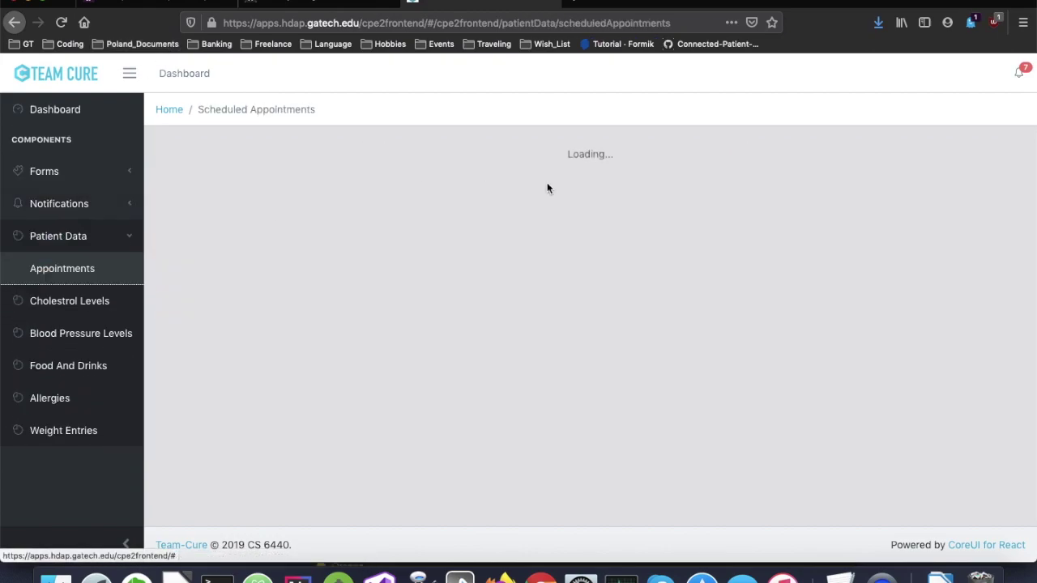
{"action": "left_click_drag", "start_coordinate": [409, 242], "coordinate": [418, 242]}
{"action": "left_click", "coordinate": [541, 243]}
{"action": "left_click_drag", "start_coordinate": [576, 241], "coordinate": [400, 242]}
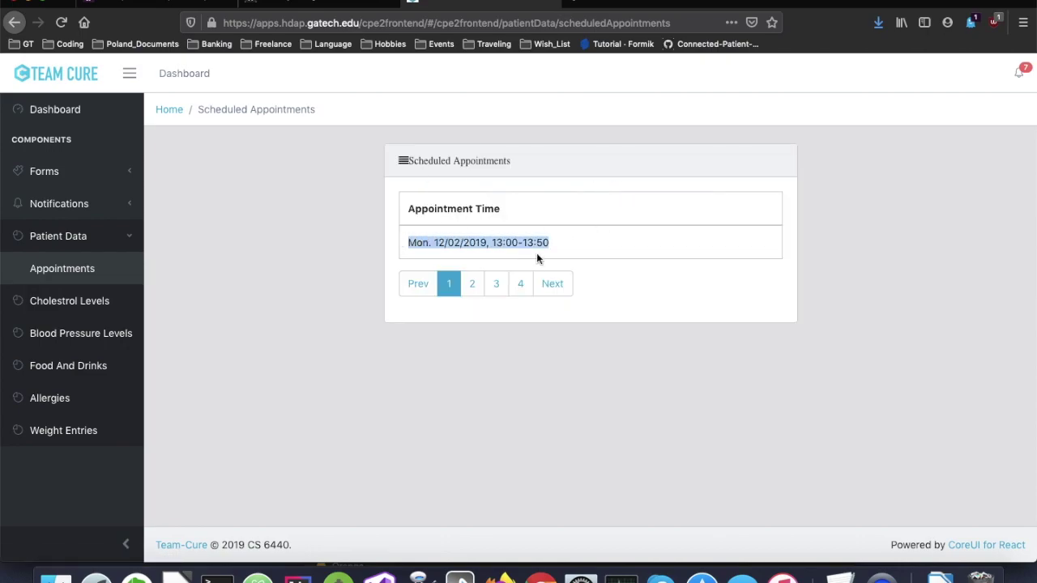